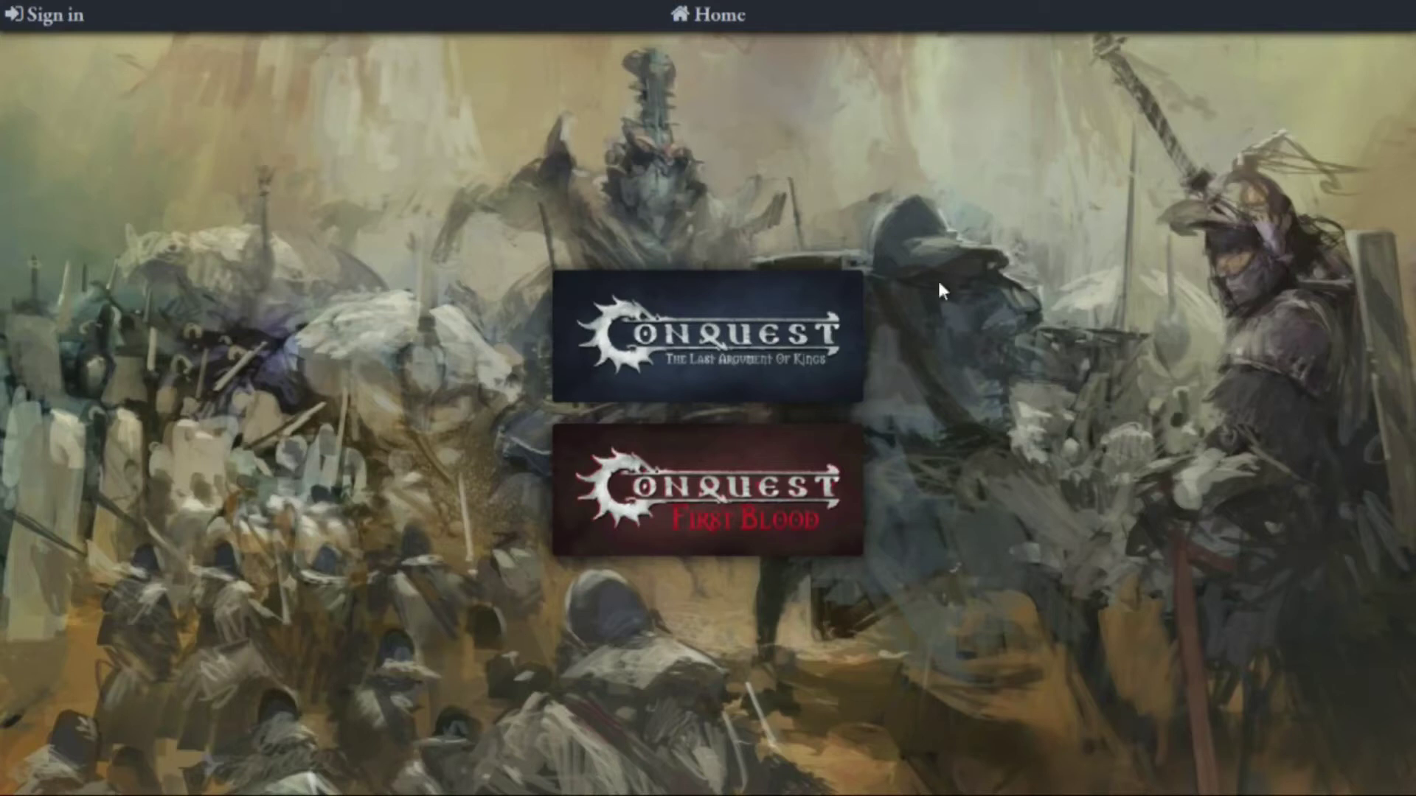
Open the Conquest: The Last Argument of Kings army builder.
{"action": "left_click", "coordinate": [719, 357]}
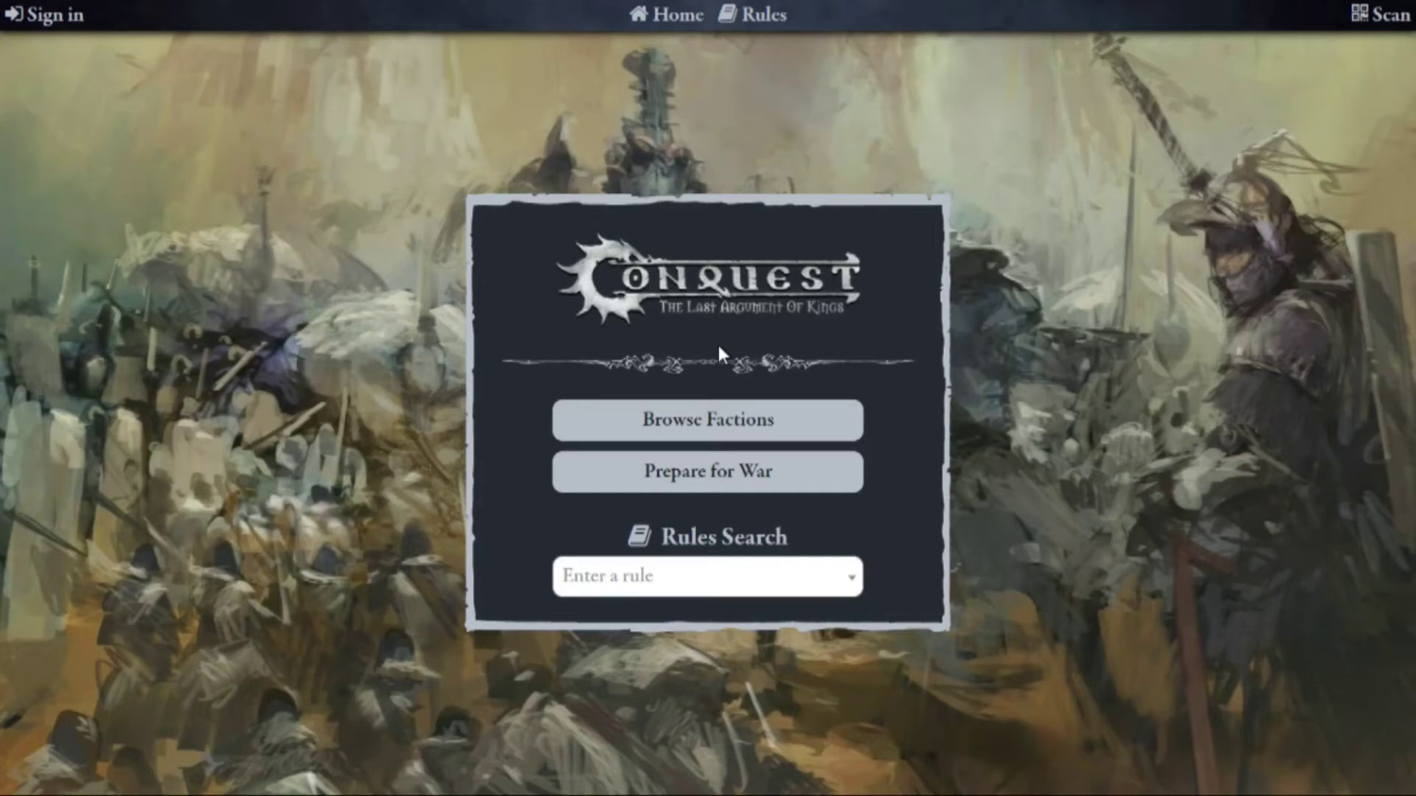
Prepare a new list named '100k starter set' with a 700-point limit.
{"action": "left_click", "coordinate": [741, 483]}
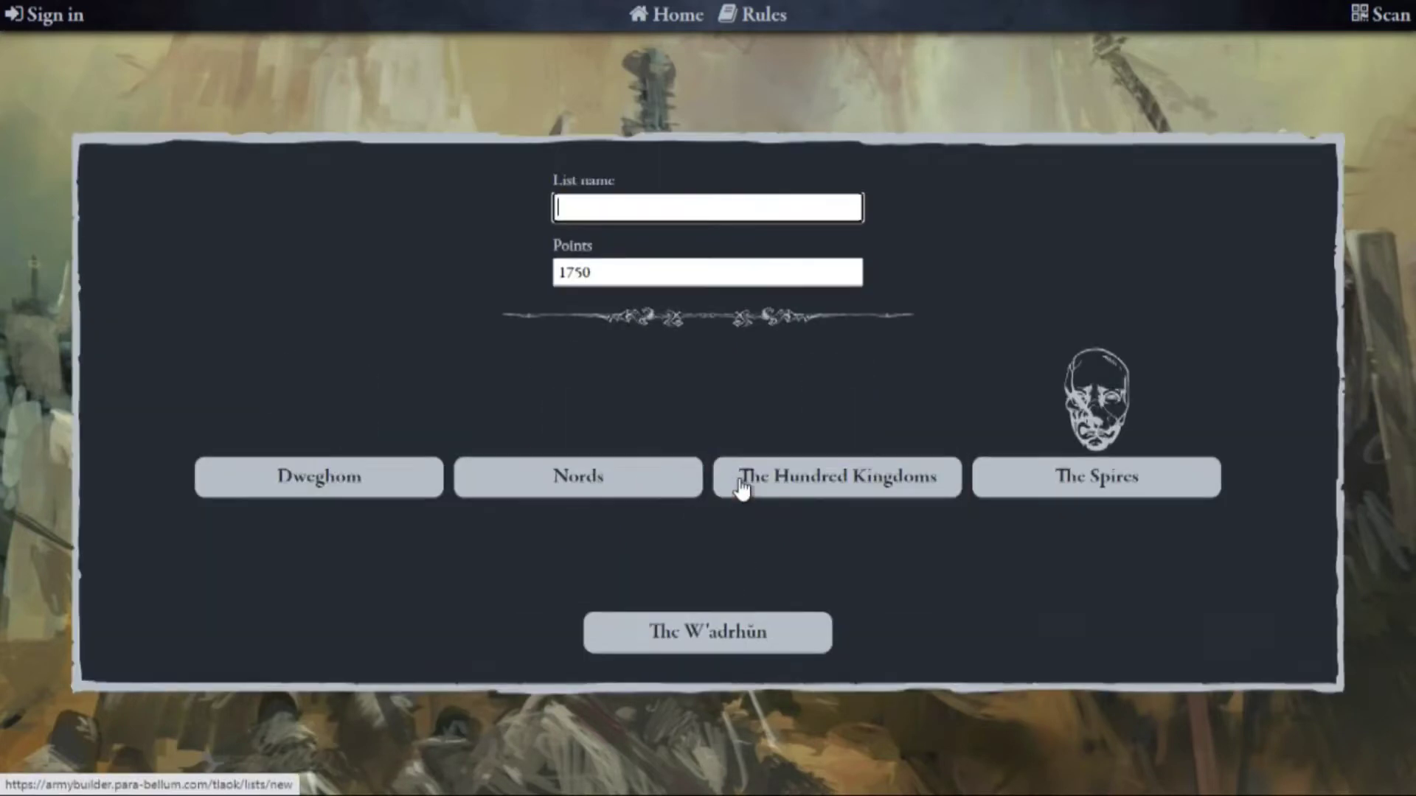
{"action": "left_click", "coordinate": [639, 208]}
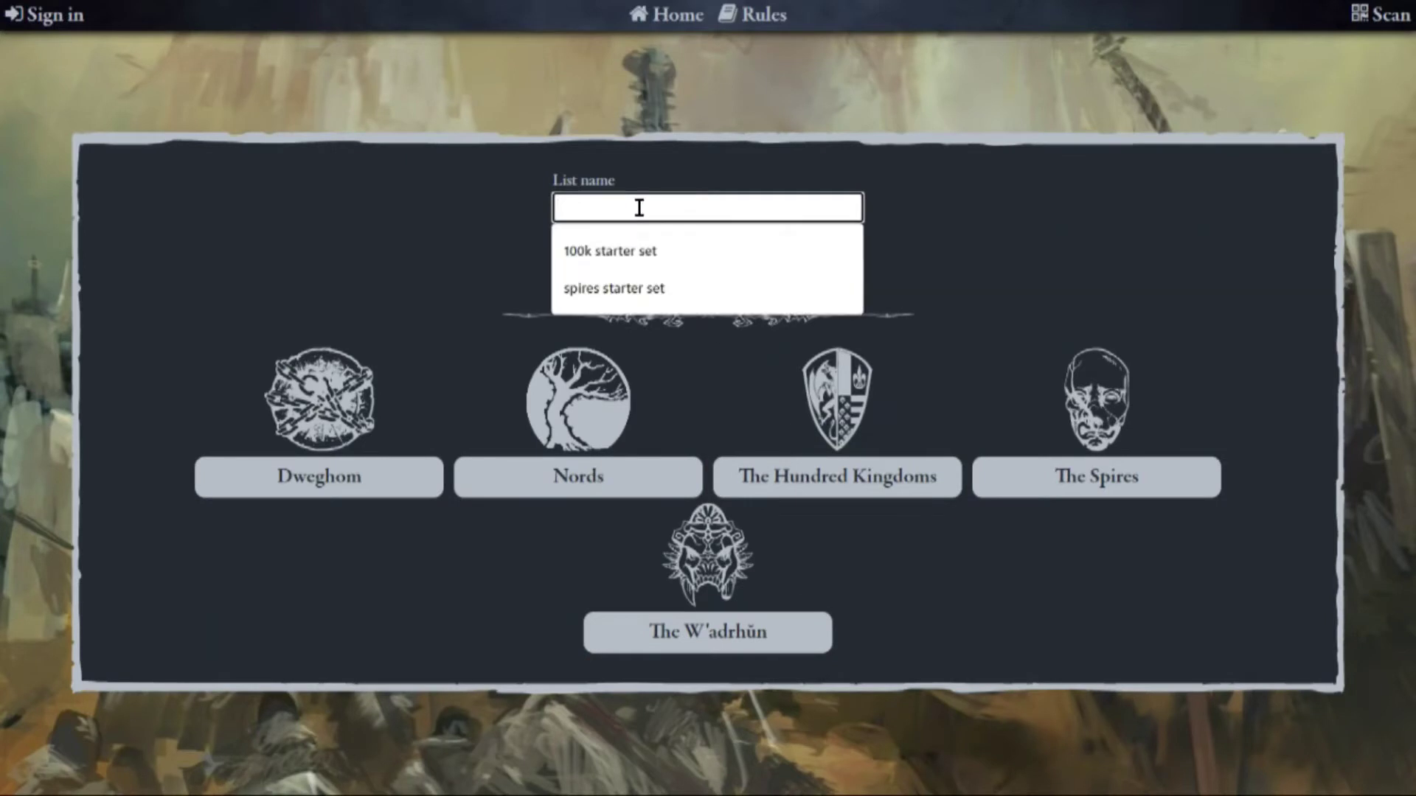
{"action": "left_click", "coordinate": [635, 253]}
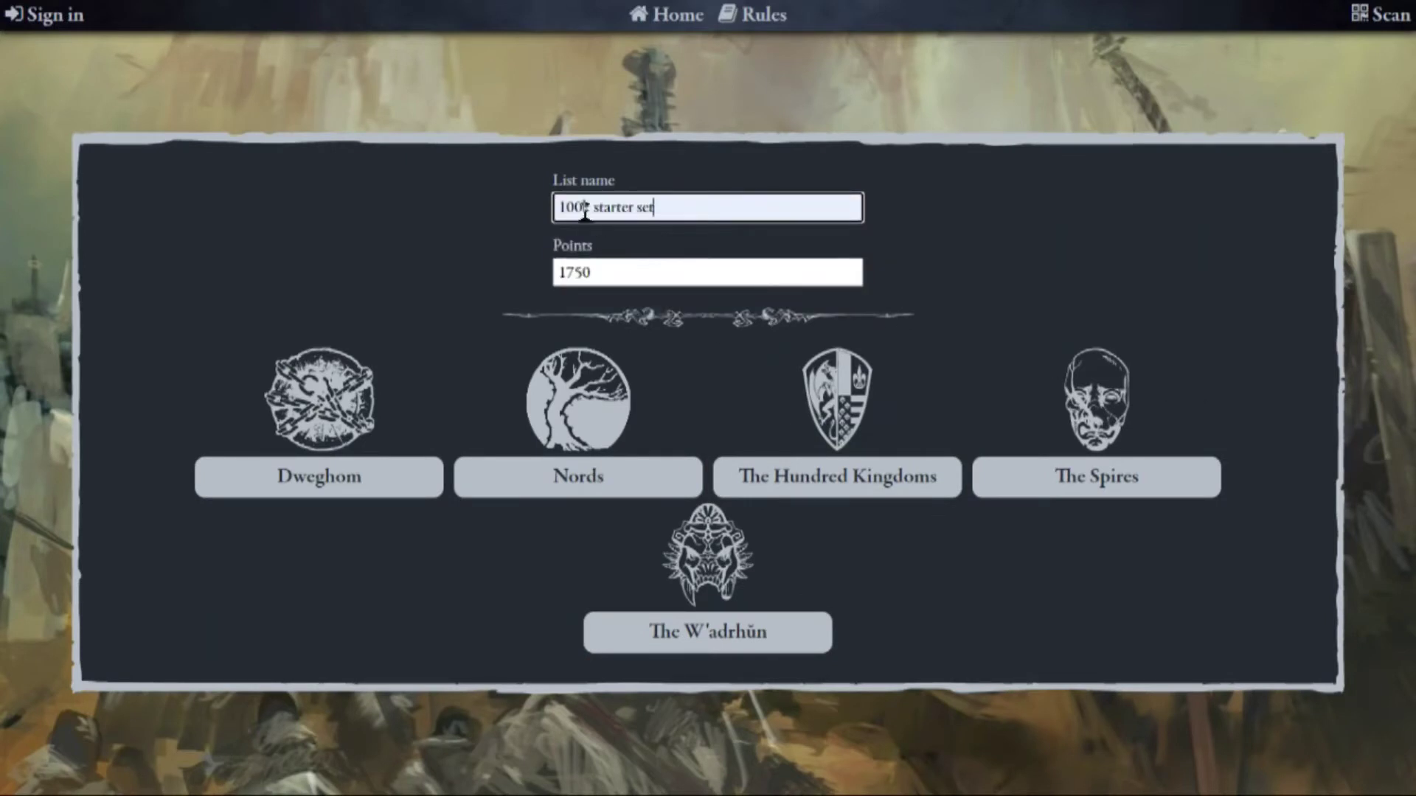
{"action": "double_click", "coordinate": [600, 272]}
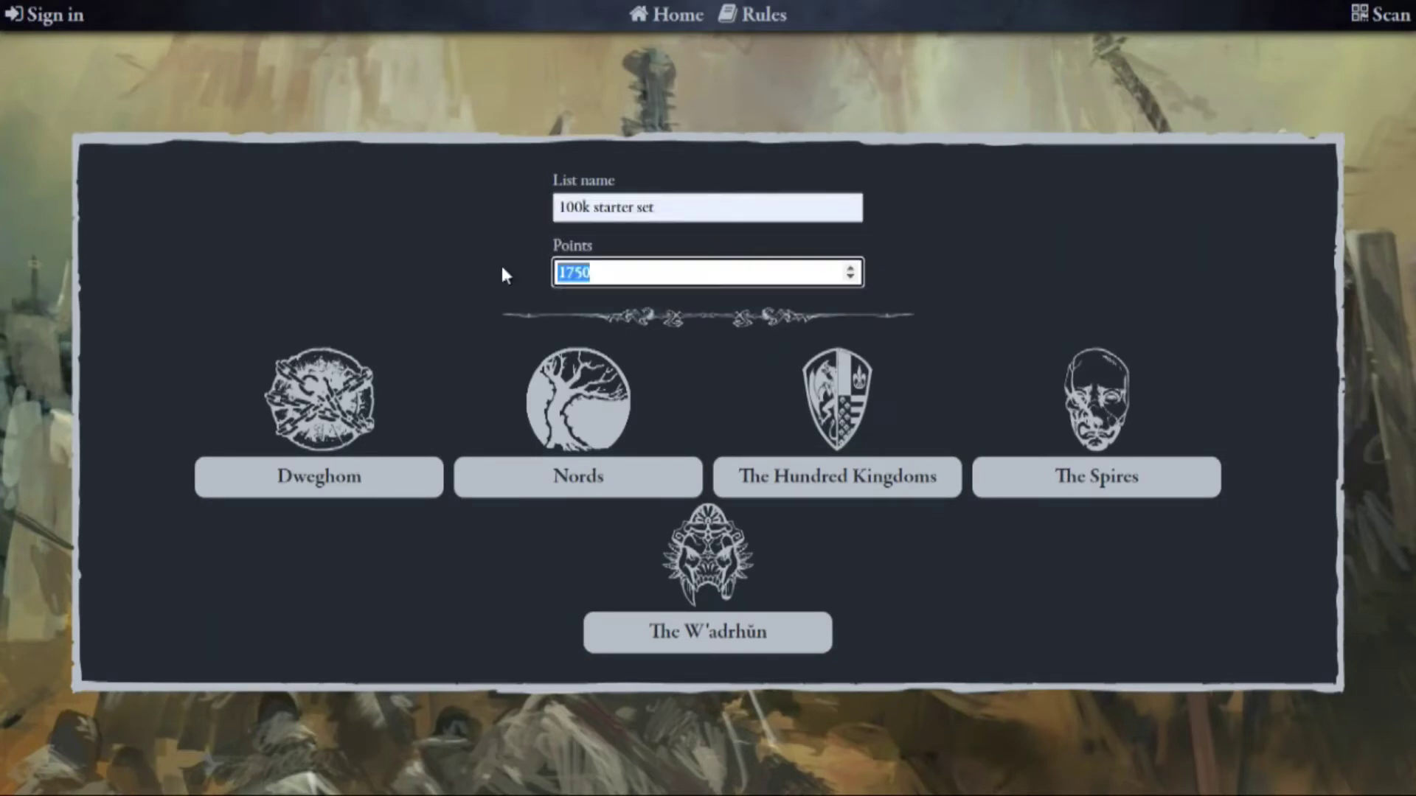
{"action": "type", "text": "700"}
Choose The Hundred Kingdoms faction and view the Noble Lord (Cavalry) unit profile.
{"action": "left_click", "coordinate": [845, 494]}
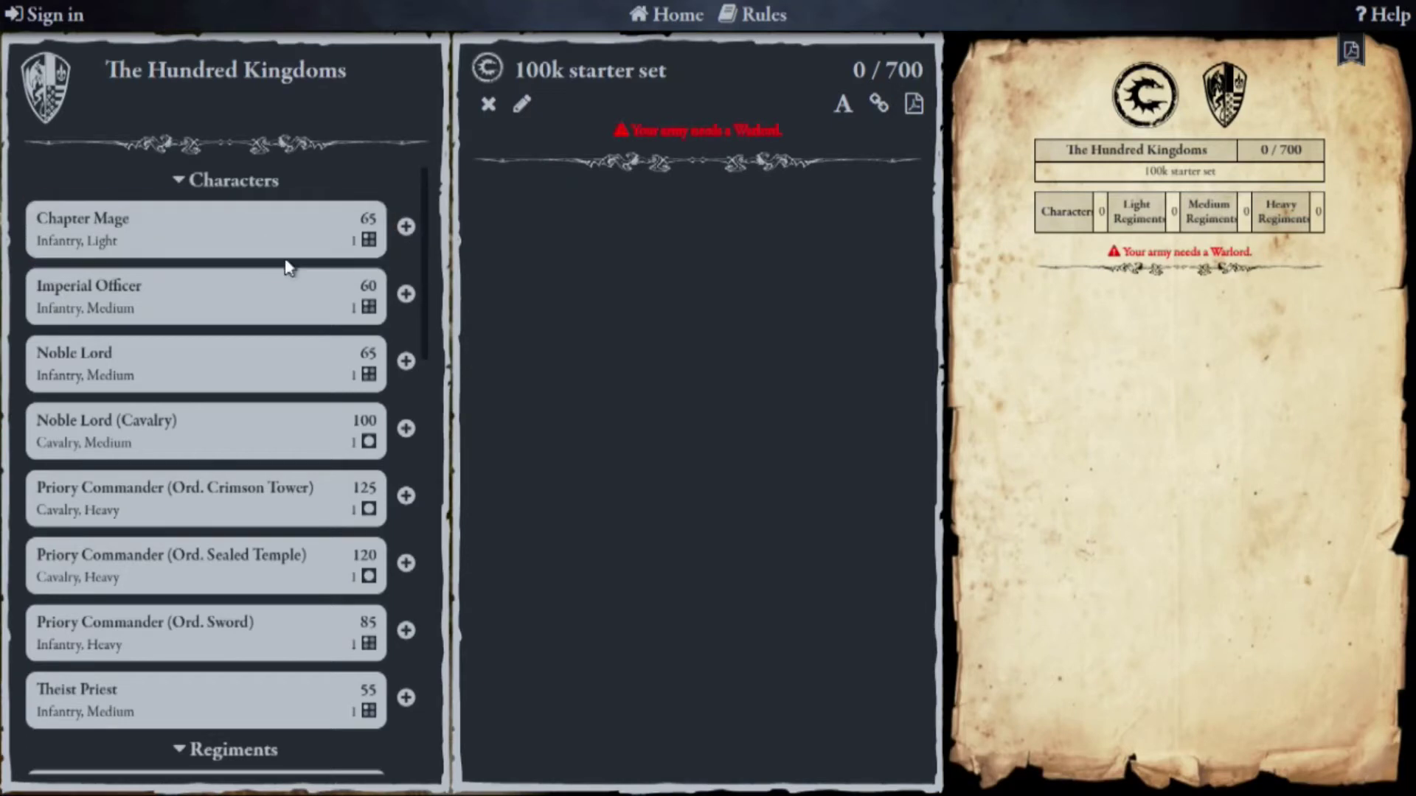
{"action": "scroll", "coordinate": [286, 277], "scroll_direction": "down", "scroll_amount": 8}
{"action": "scroll", "coordinate": [265, 470], "scroll_direction": "down", "scroll_amount": 7}
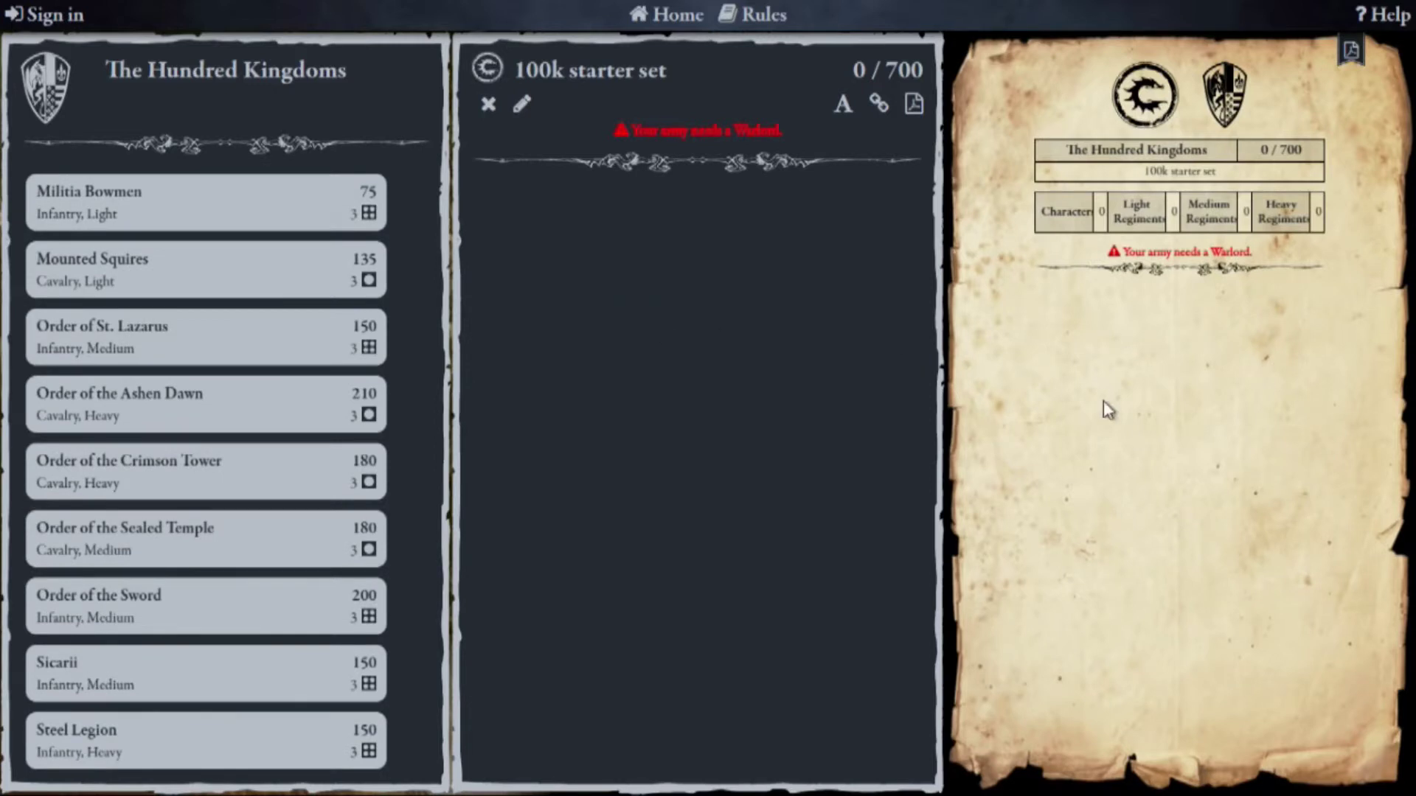
{"action": "scroll", "coordinate": [395, 357], "scroll_direction": "up", "scroll_amount": 15}
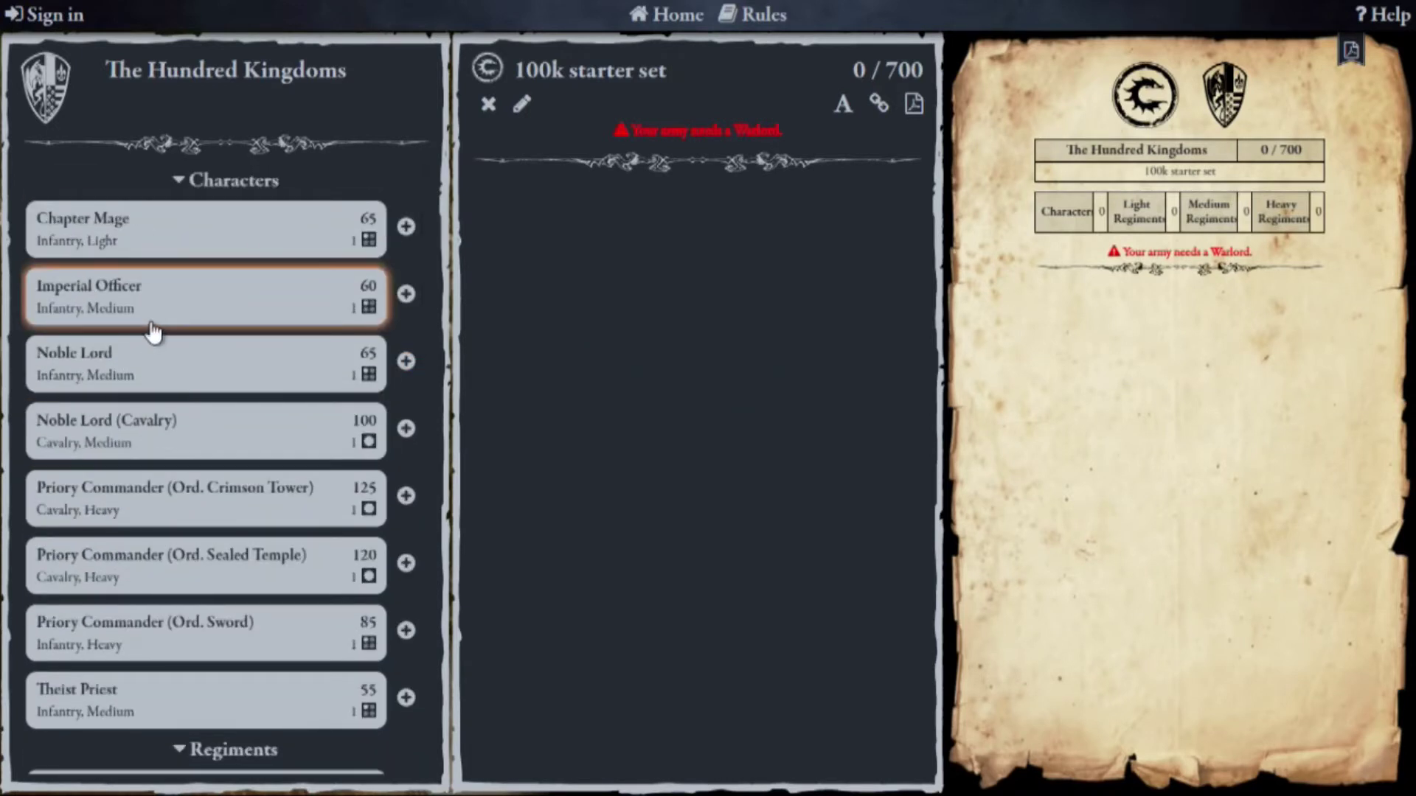
{"action": "left_click", "coordinate": [161, 441]}
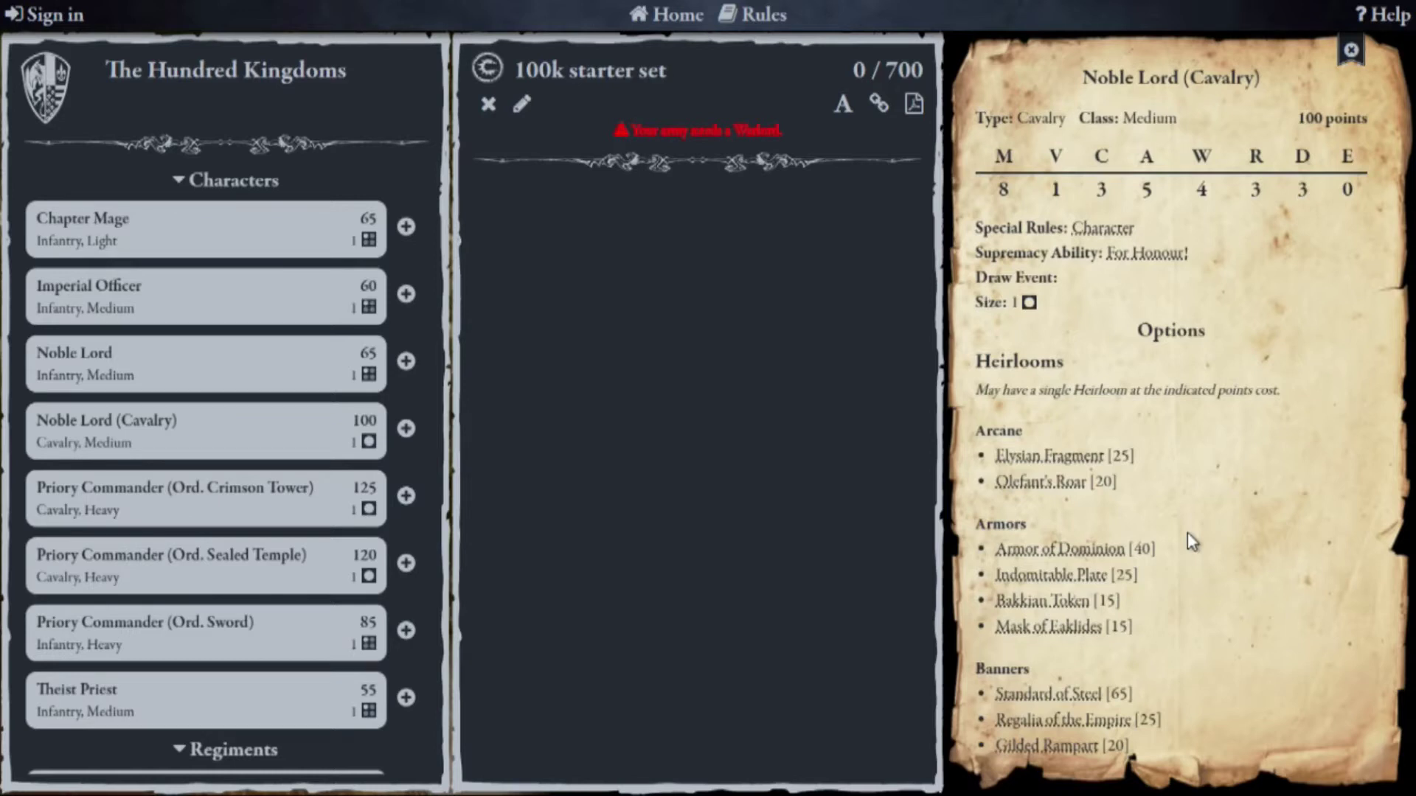
Add the Noble Lord (Cavalry) and select it as Warlord, reaching 100/700 points.
{"action": "left_click", "coordinate": [406, 430]}
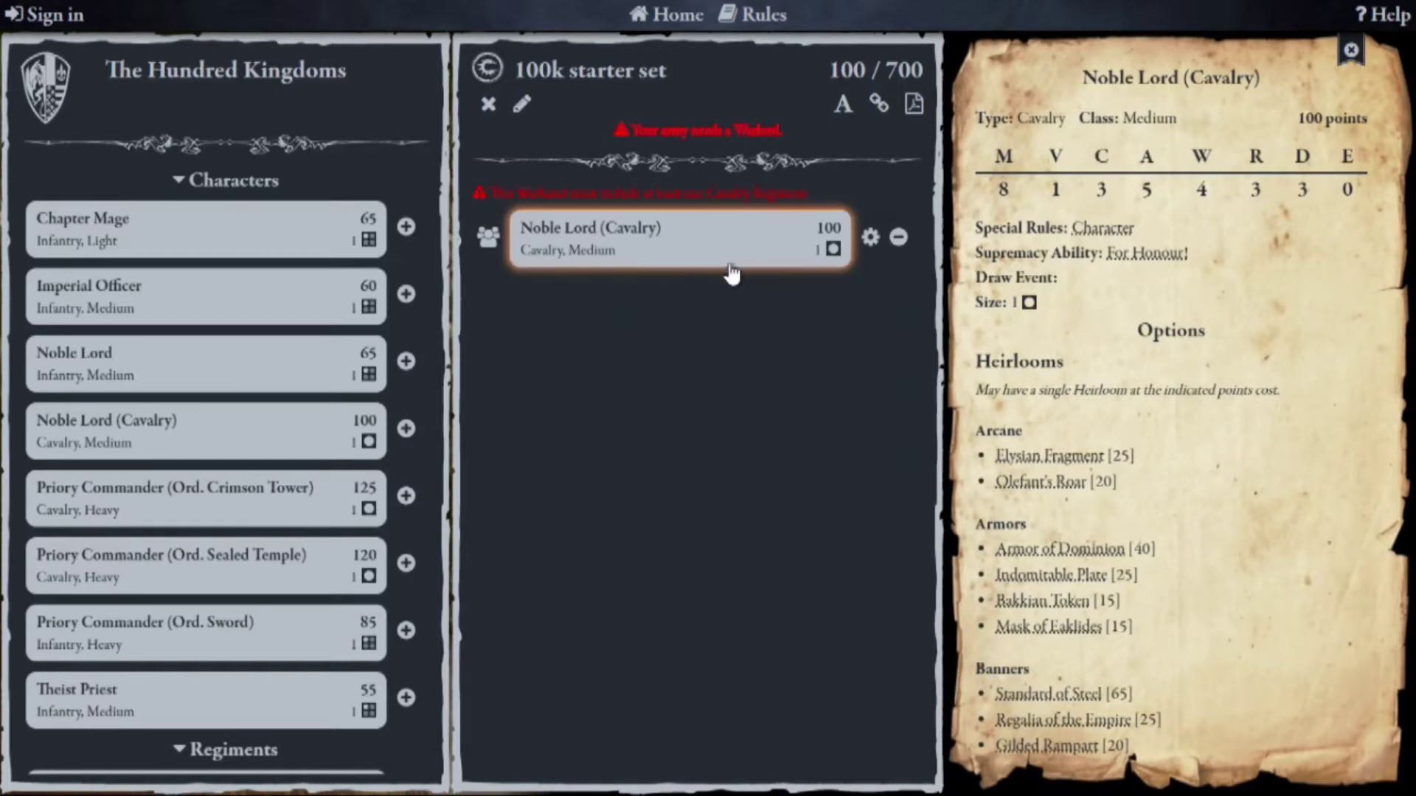
{"action": "left_click", "coordinate": [870, 237]}
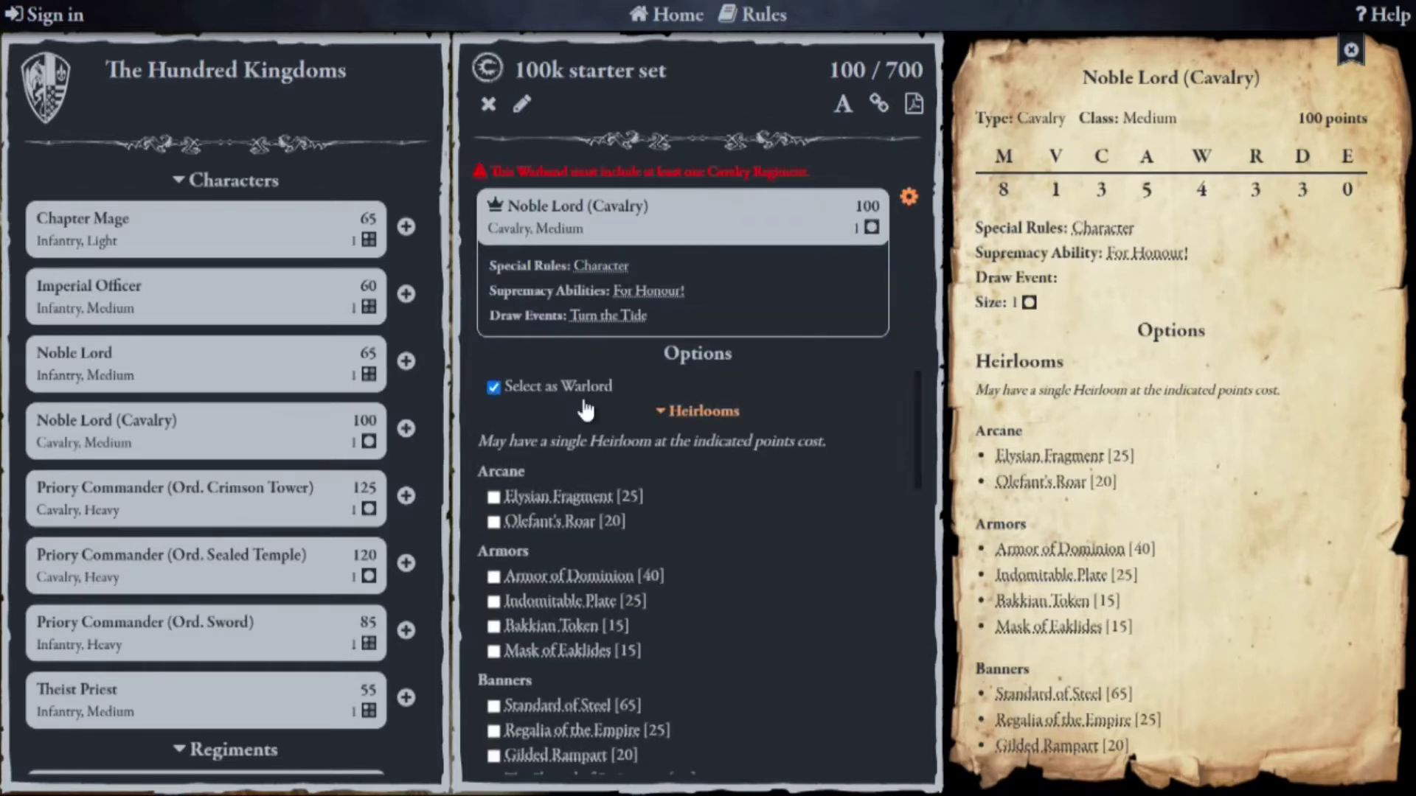
{"action": "left_click", "coordinate": [907, 199]}
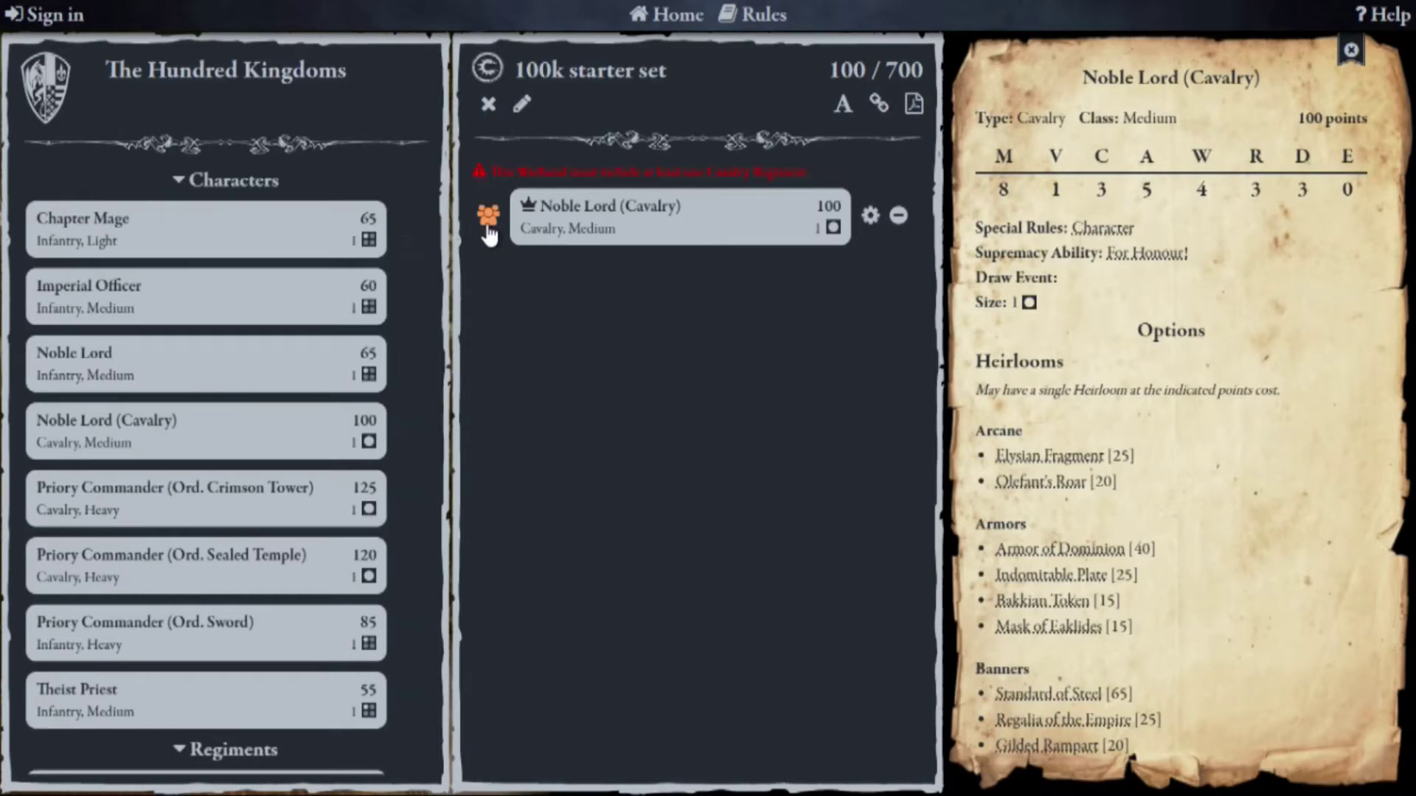
Add Household Knights, Men at Arms, Mercenary Crossbowmen and Militia Bowmen, dropping a duplicate Men at Arms.
{"action": "scroll", "coordinate": [401, 280], "scroll_direction": "down", "scroll_amount": 8}
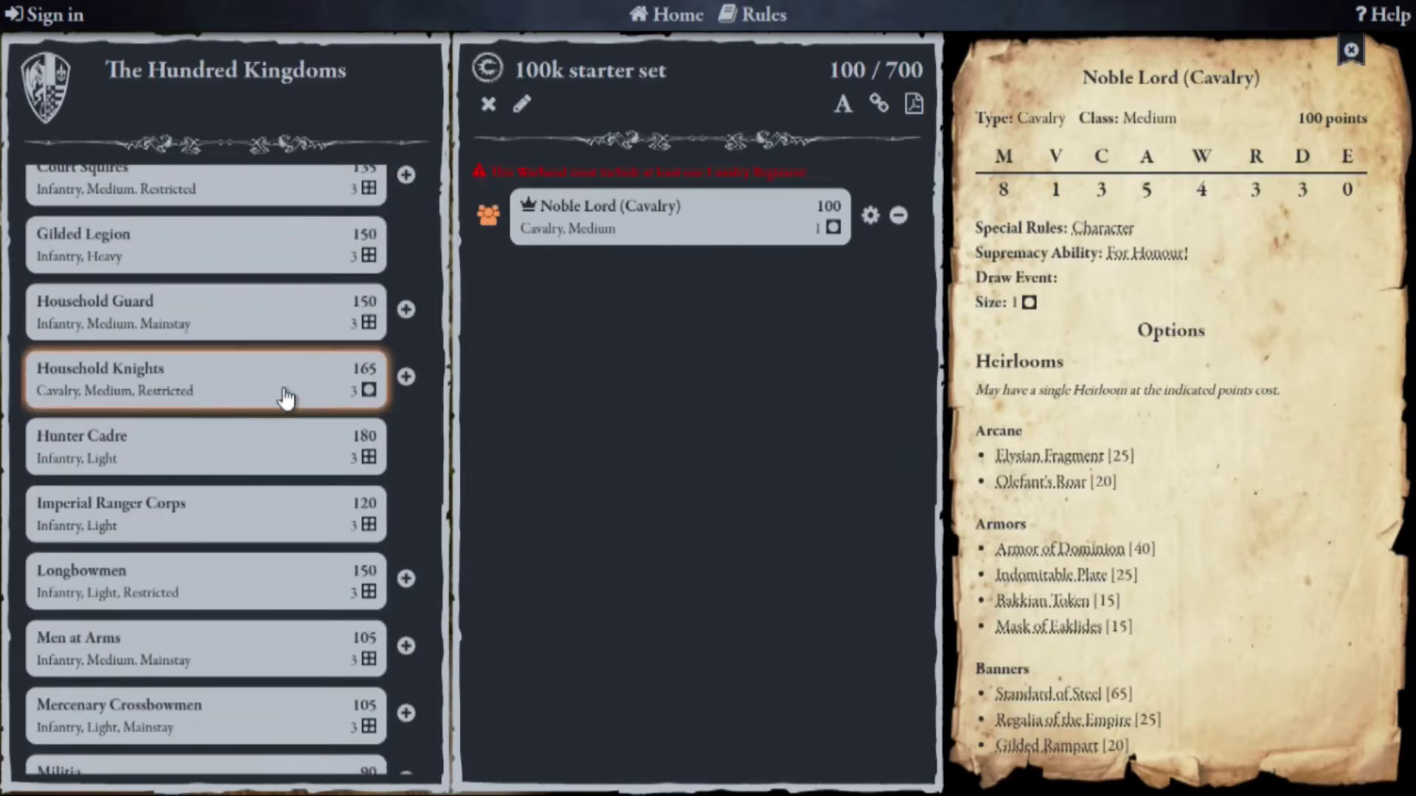
{"action": "left_click", "coordinate": [406, 378]}
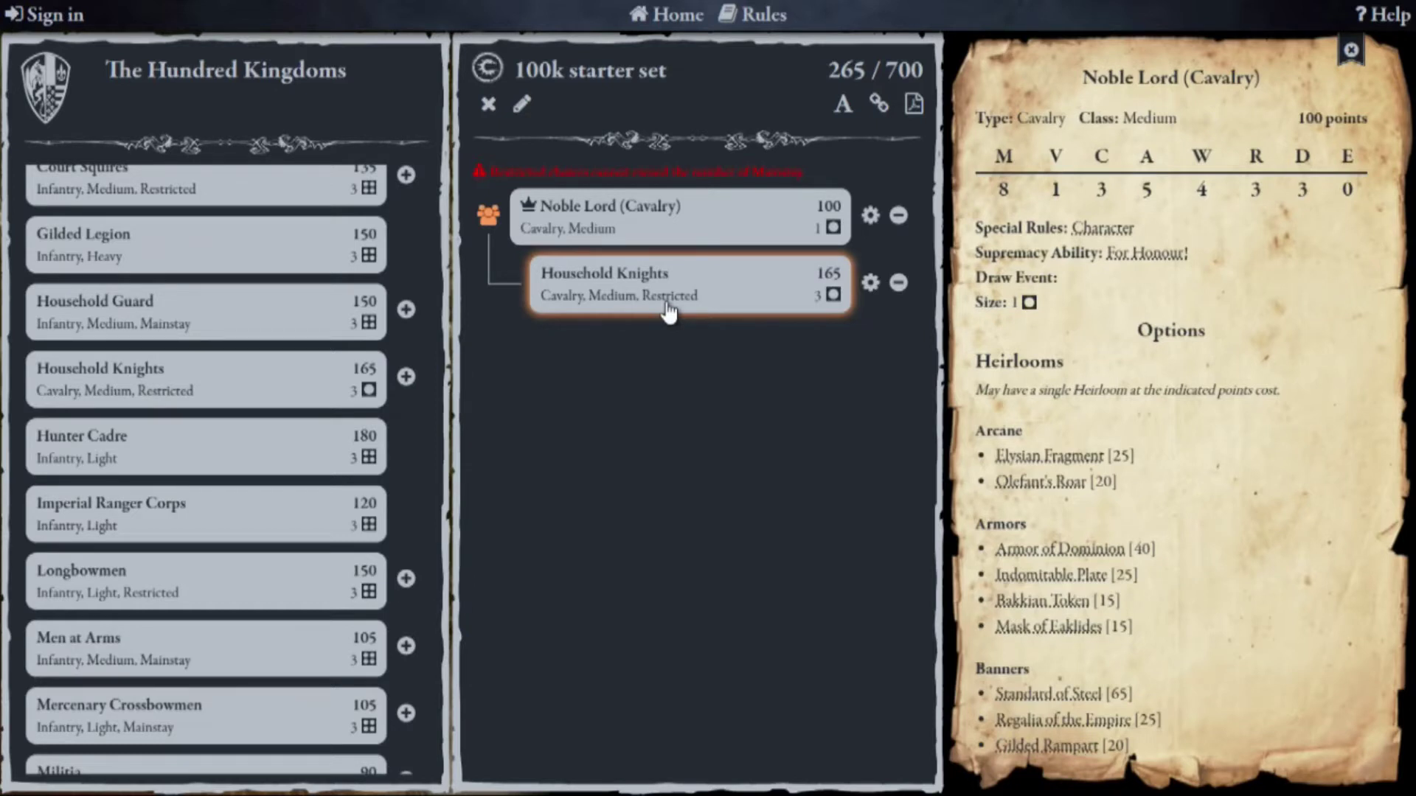
{"action": "scroll", "coordinate": [329, 428], "scroll_direction": "down", "scroll_amount": 5}
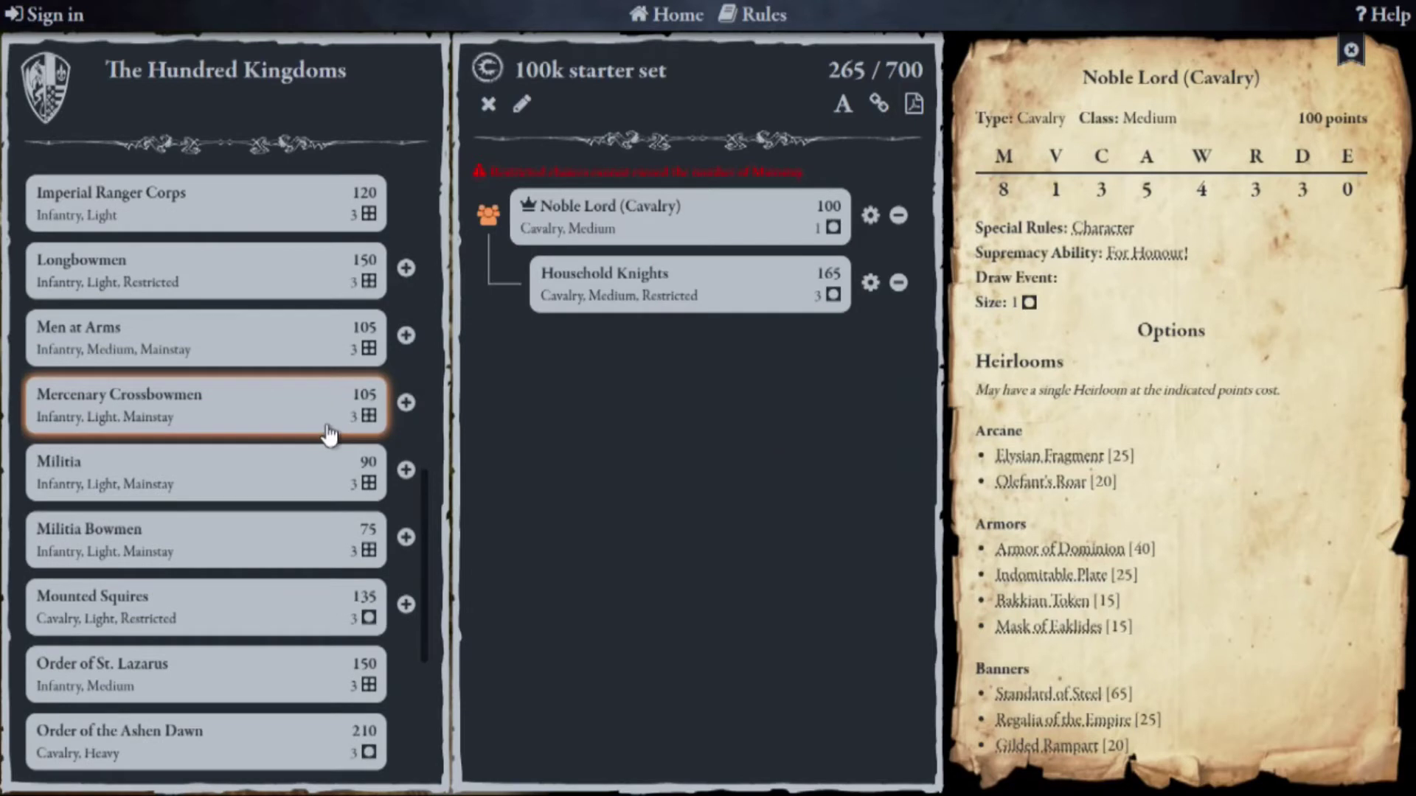
{"action": "left_click", "coordinate": [406, 338]}
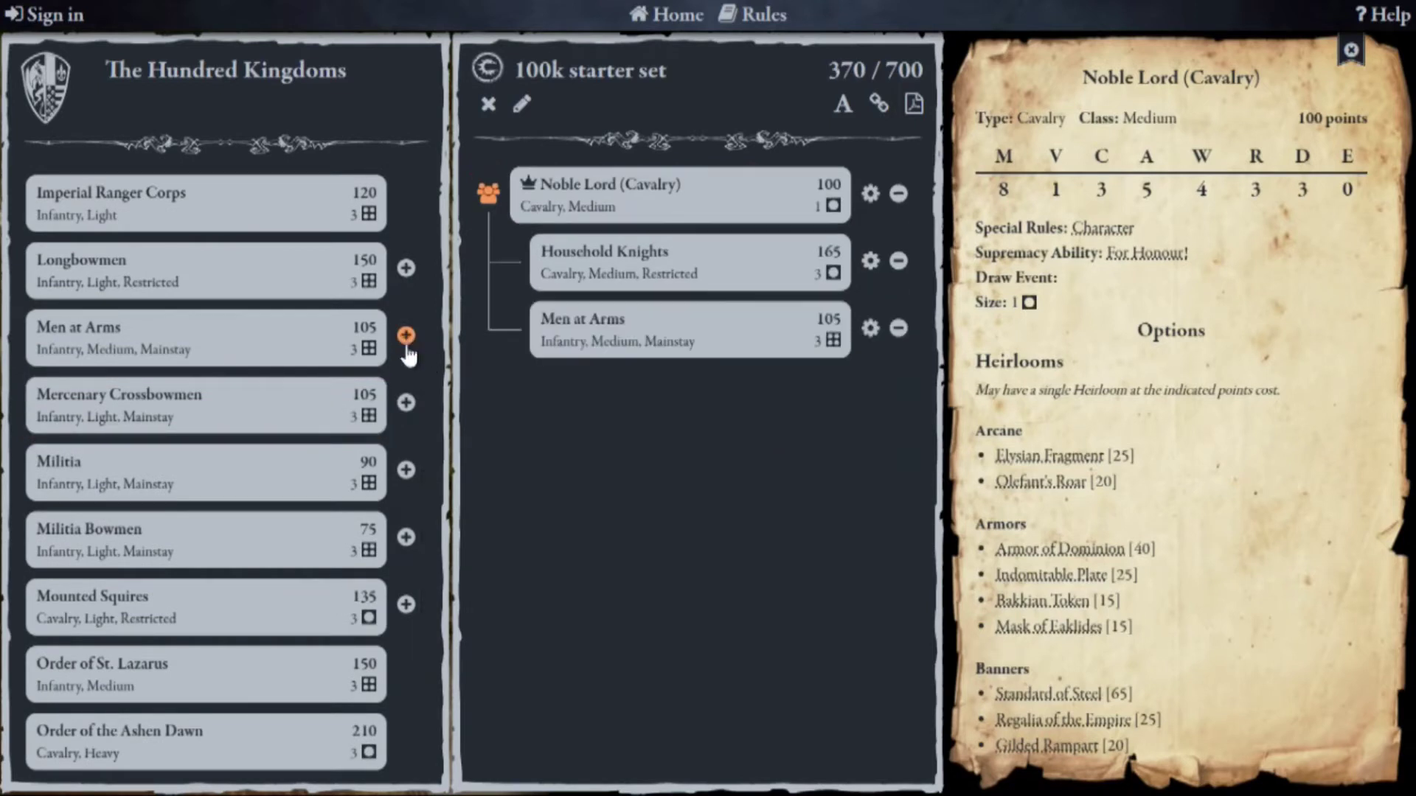
{"action": "left_click", "coordinate": [406, 405]}
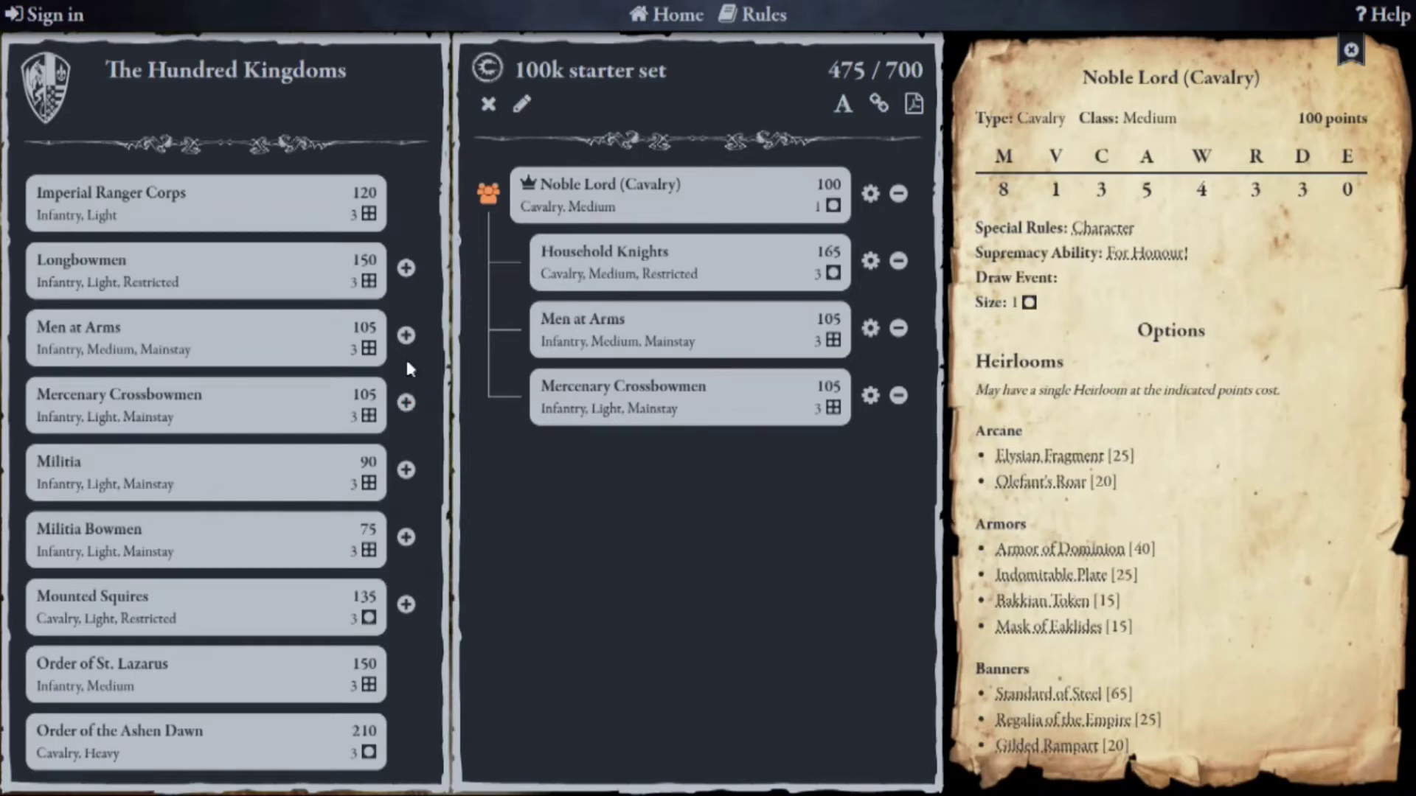
{"action": "left_click", "coordinate": [405, 335]}
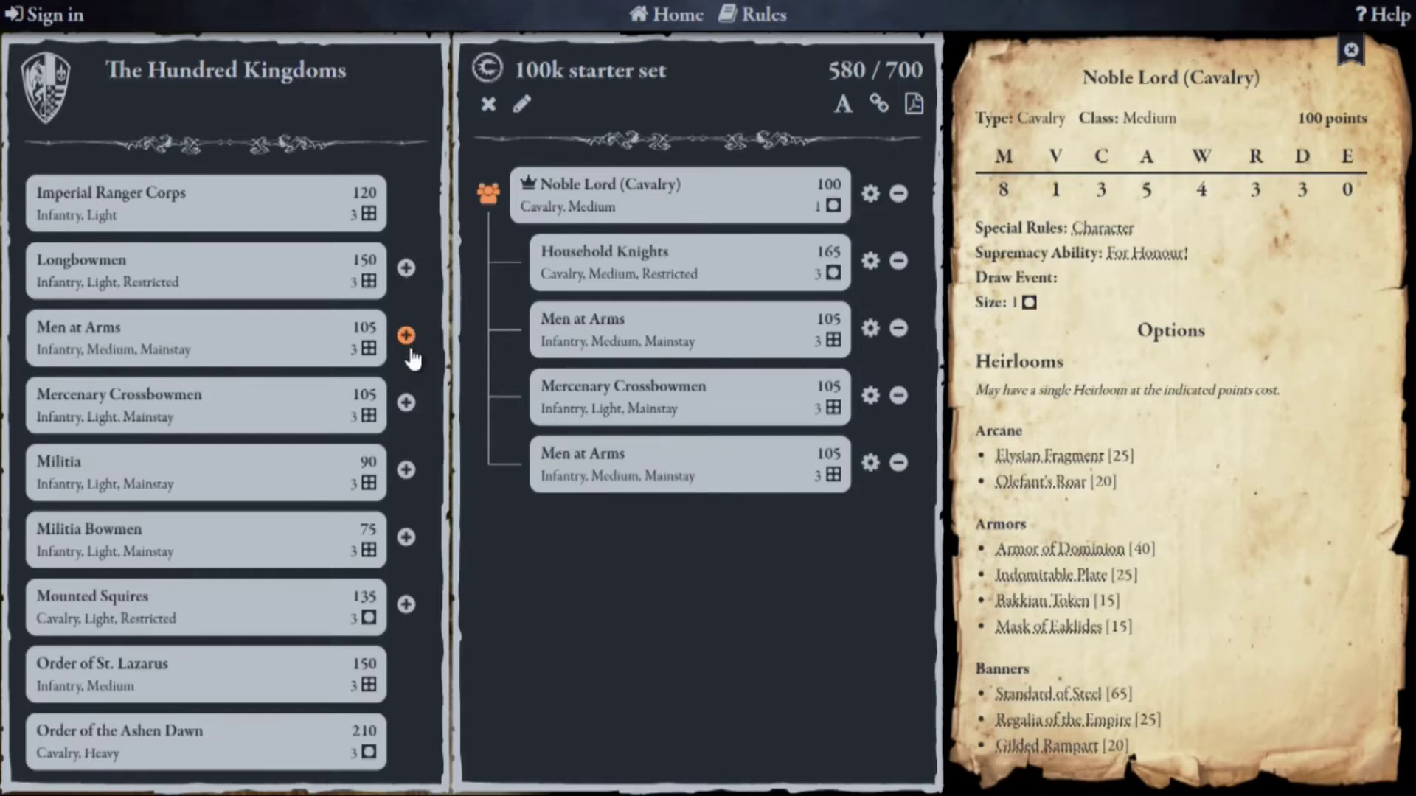
{"action": "left_click", "coordinate": [406, 537]}
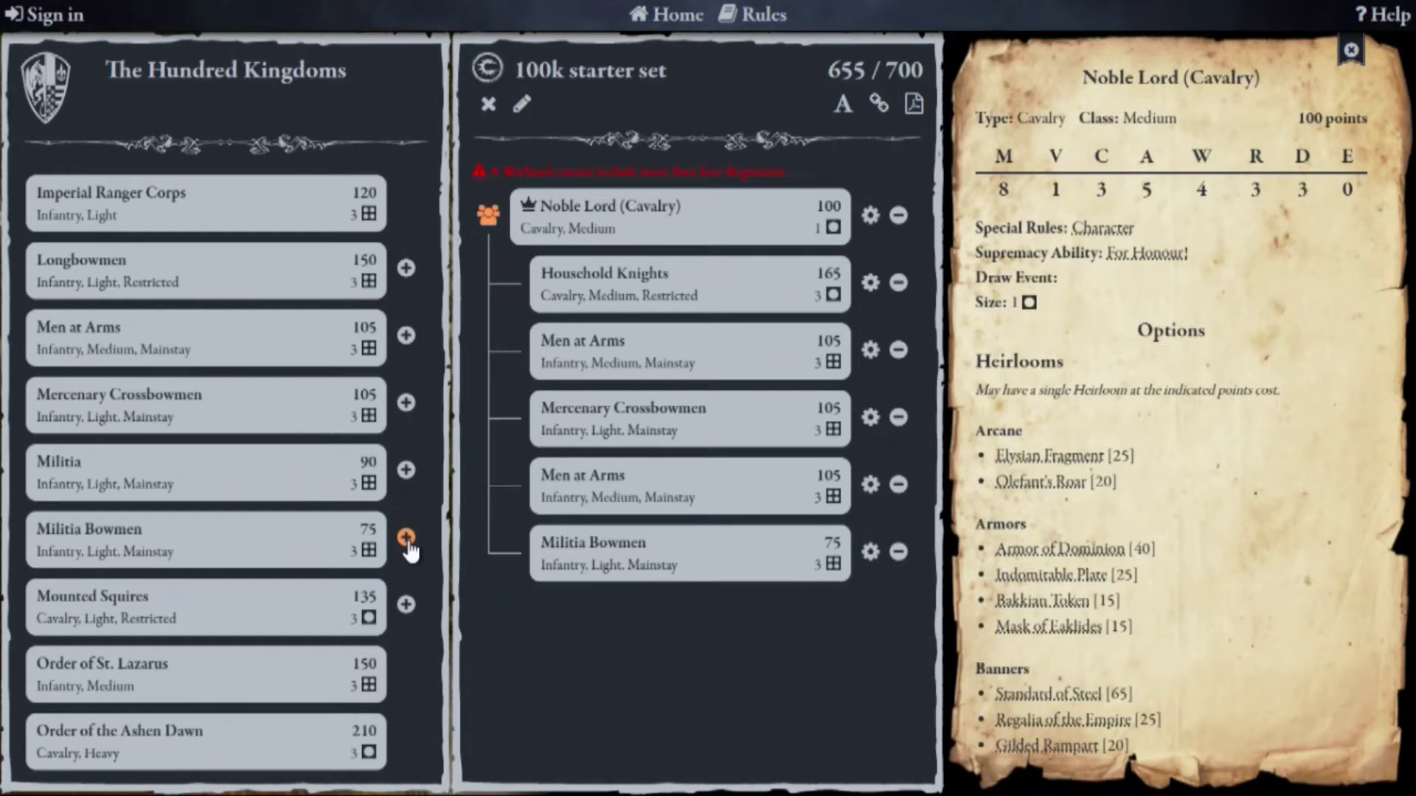
{"action": "left_click", "coordinate": [898, 485]}
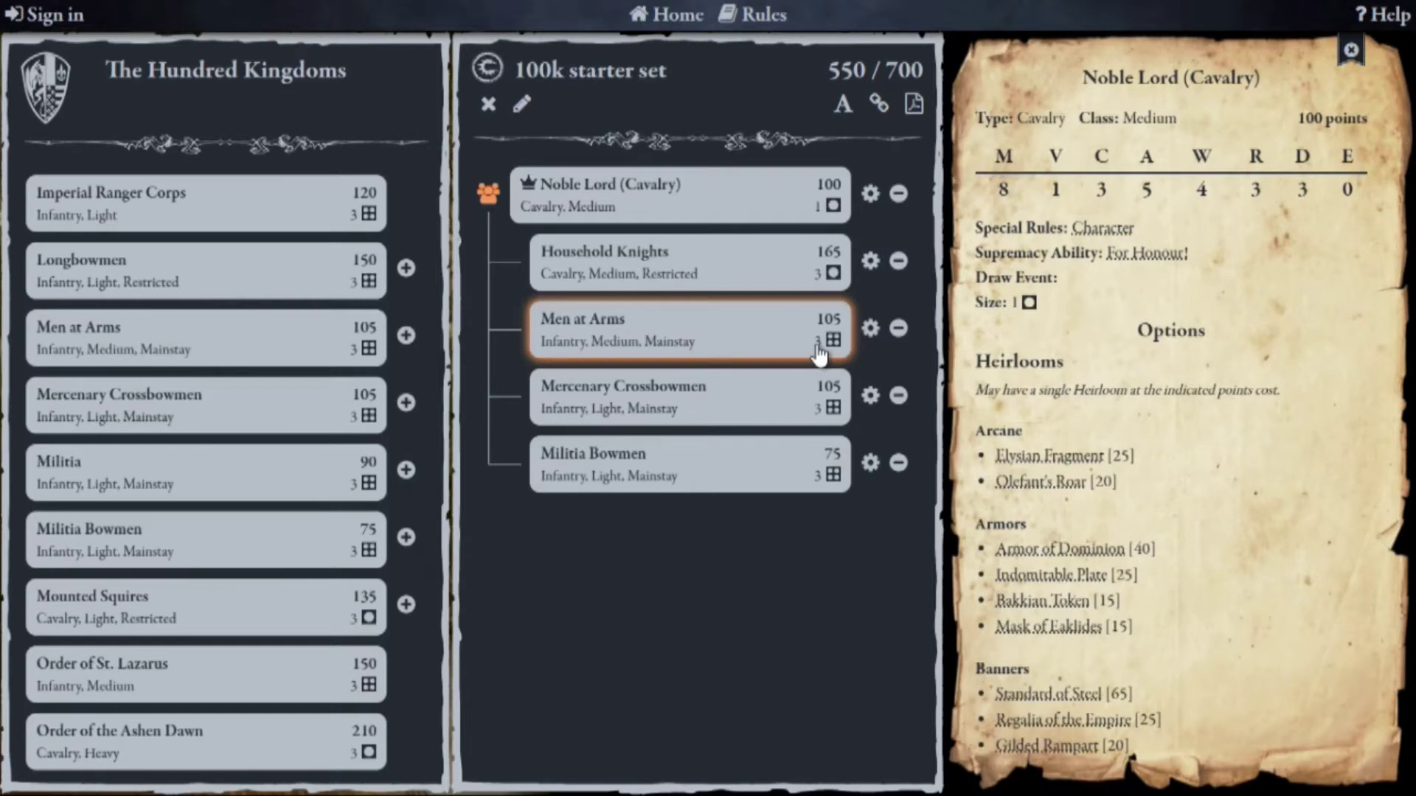
Raise the Men at Arms regiment to 6 stands for 210 points.
{"action": "left_click", "coordinate": [871, 329]}
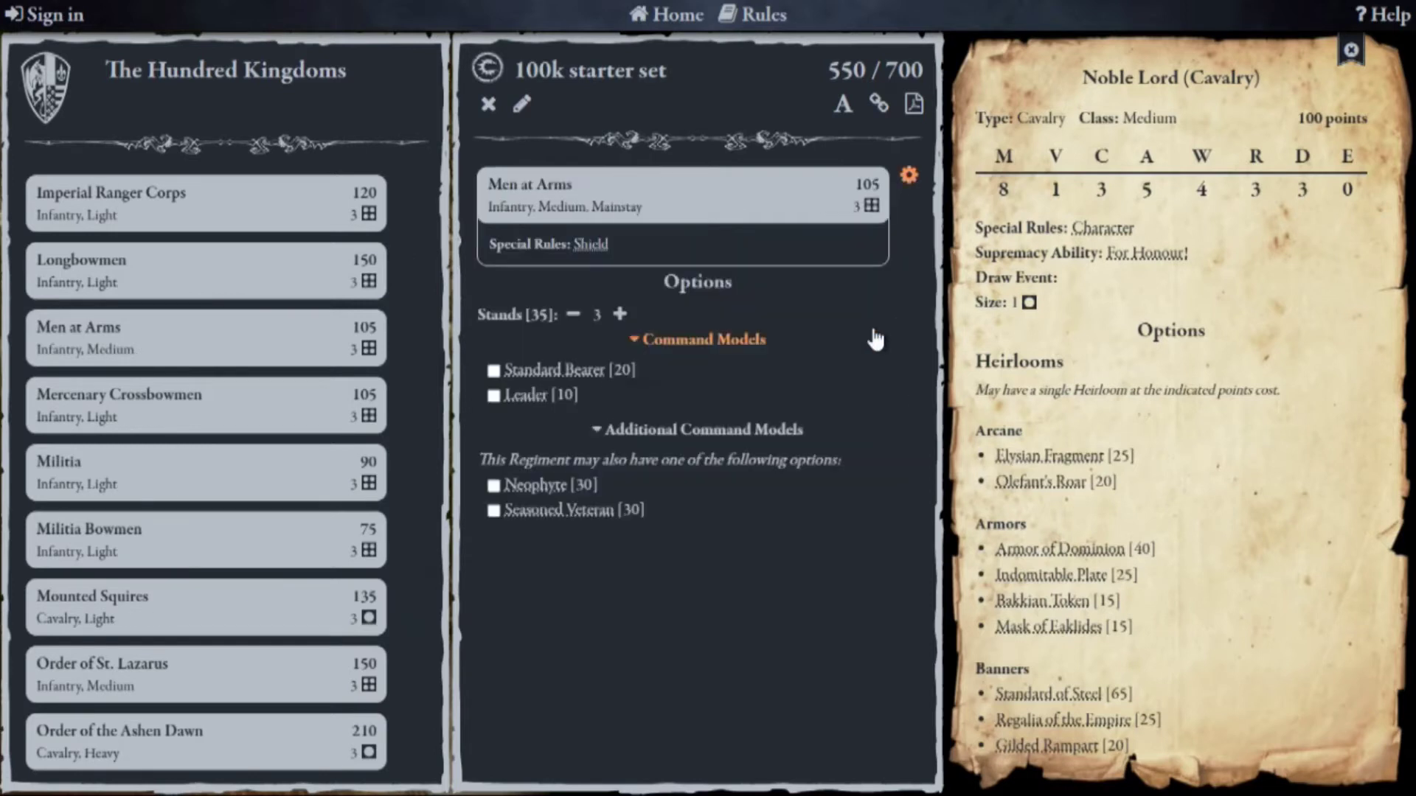
{"action": "left_click", "coordinate": [620, 315]}
{"action": "left_click", "coordinate": [620, 315]}
{"action": "left_click", "coordinate": [619, 314]}
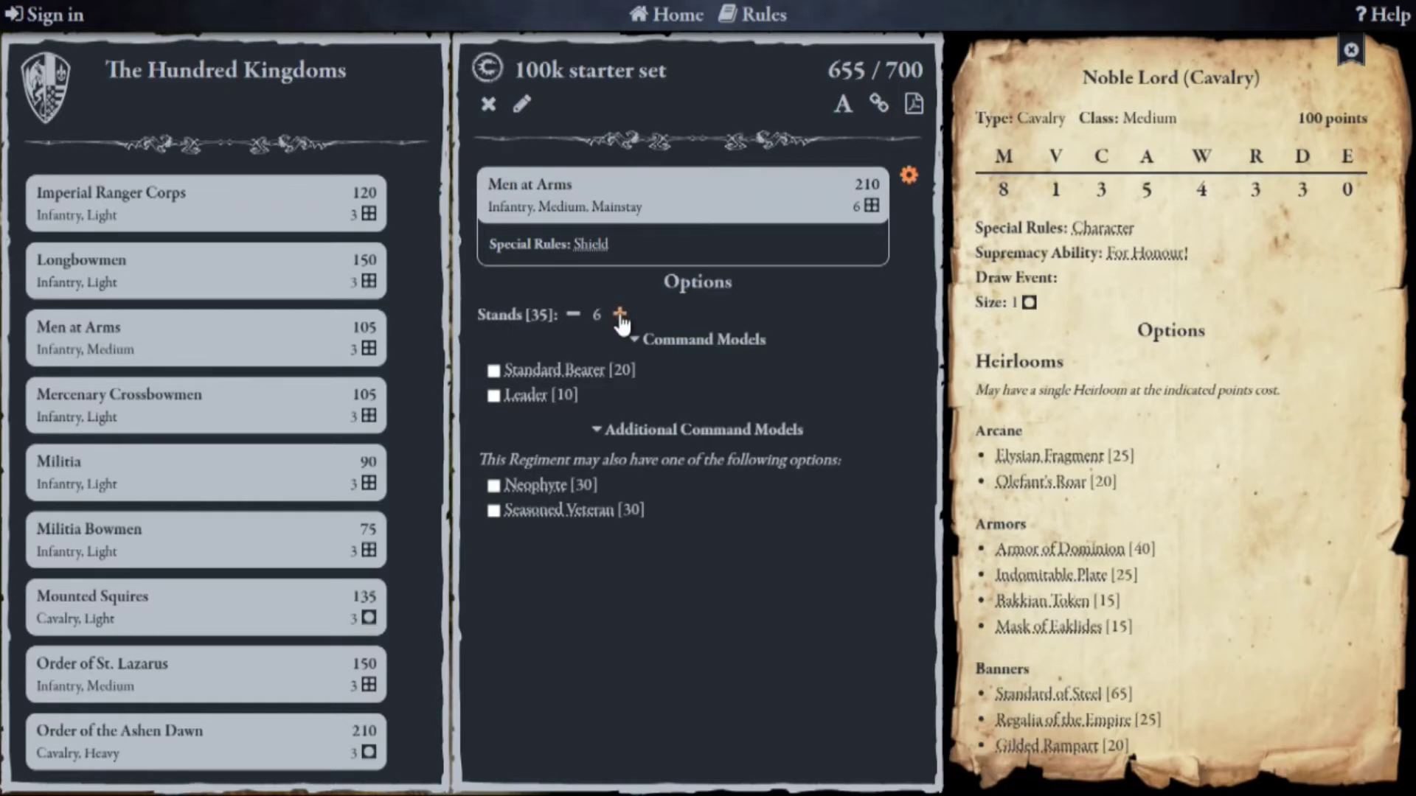
{"action": "left_click", "coordinate": [908, 177]}
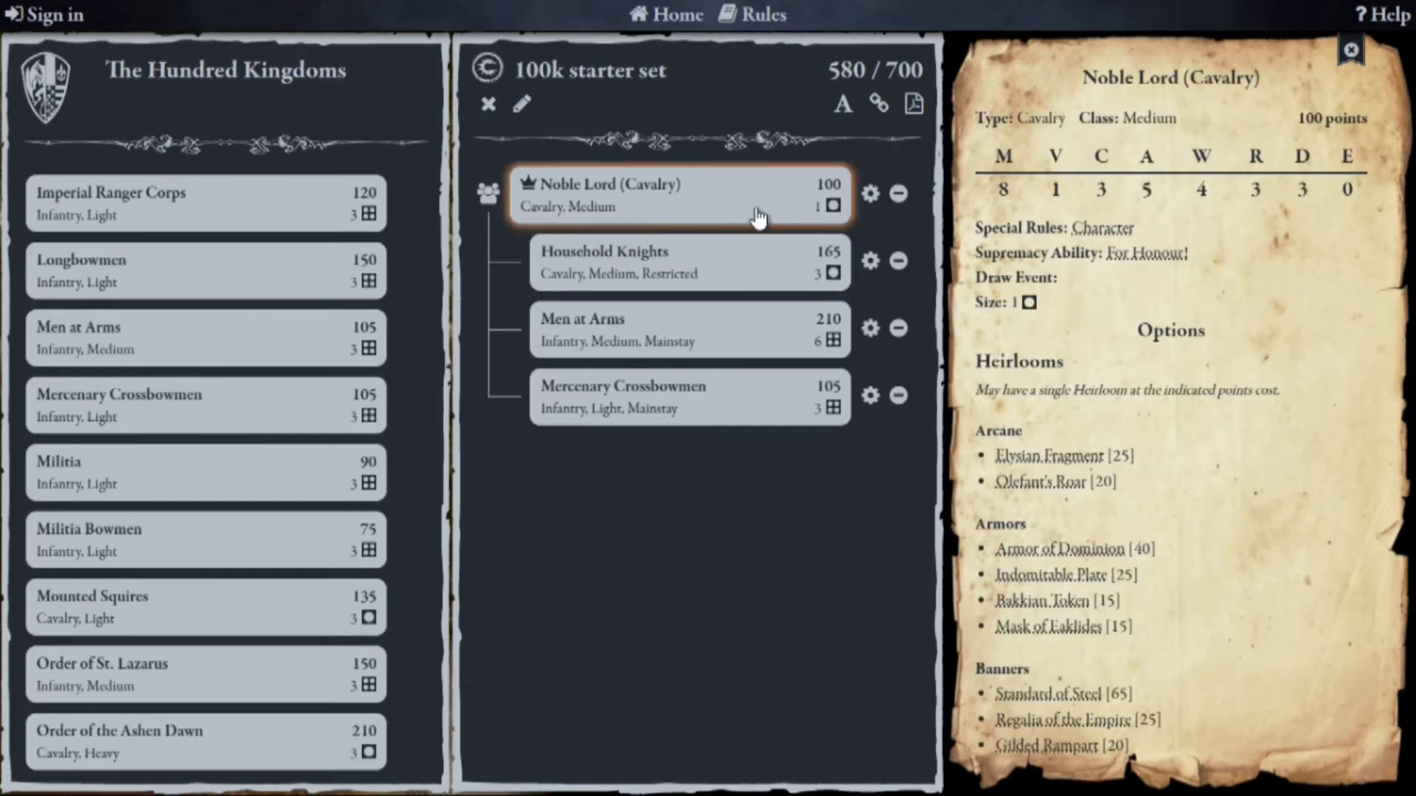
Give the Noble Lord Jouster and read its Brutal Impact X rule, leaving 585/700.
{"action": "left_click", "coordinate": [870, 195]}
{"action": "scroll", "coordinate": [745, 441], "scroll_direction": "down", "scroll_amount": 5}
{"action": "scroll", "coordinate": [749, 446], "scroll_direction": "down", "scroll_amount": 6}
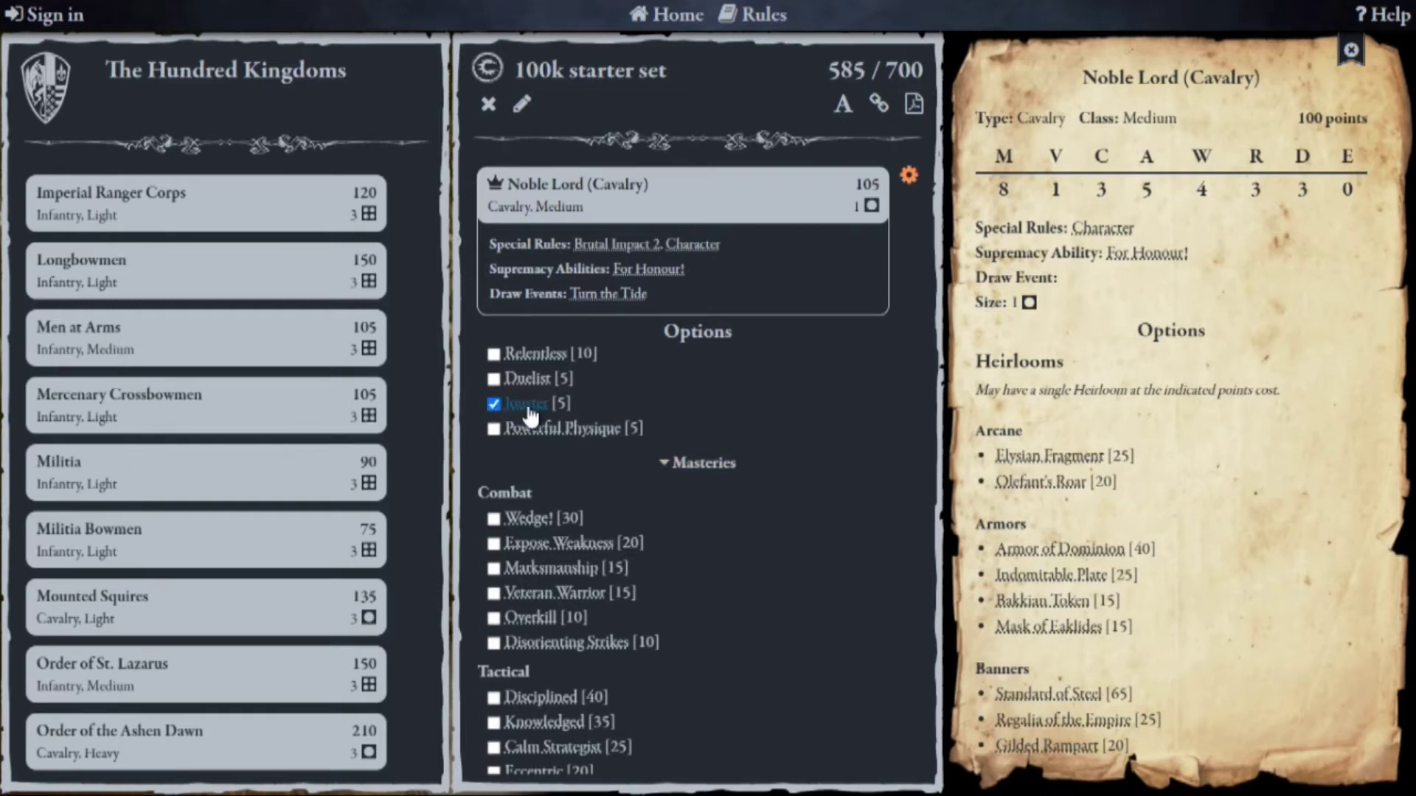
{"action": "left_click", "coordinate": [530, 405]}
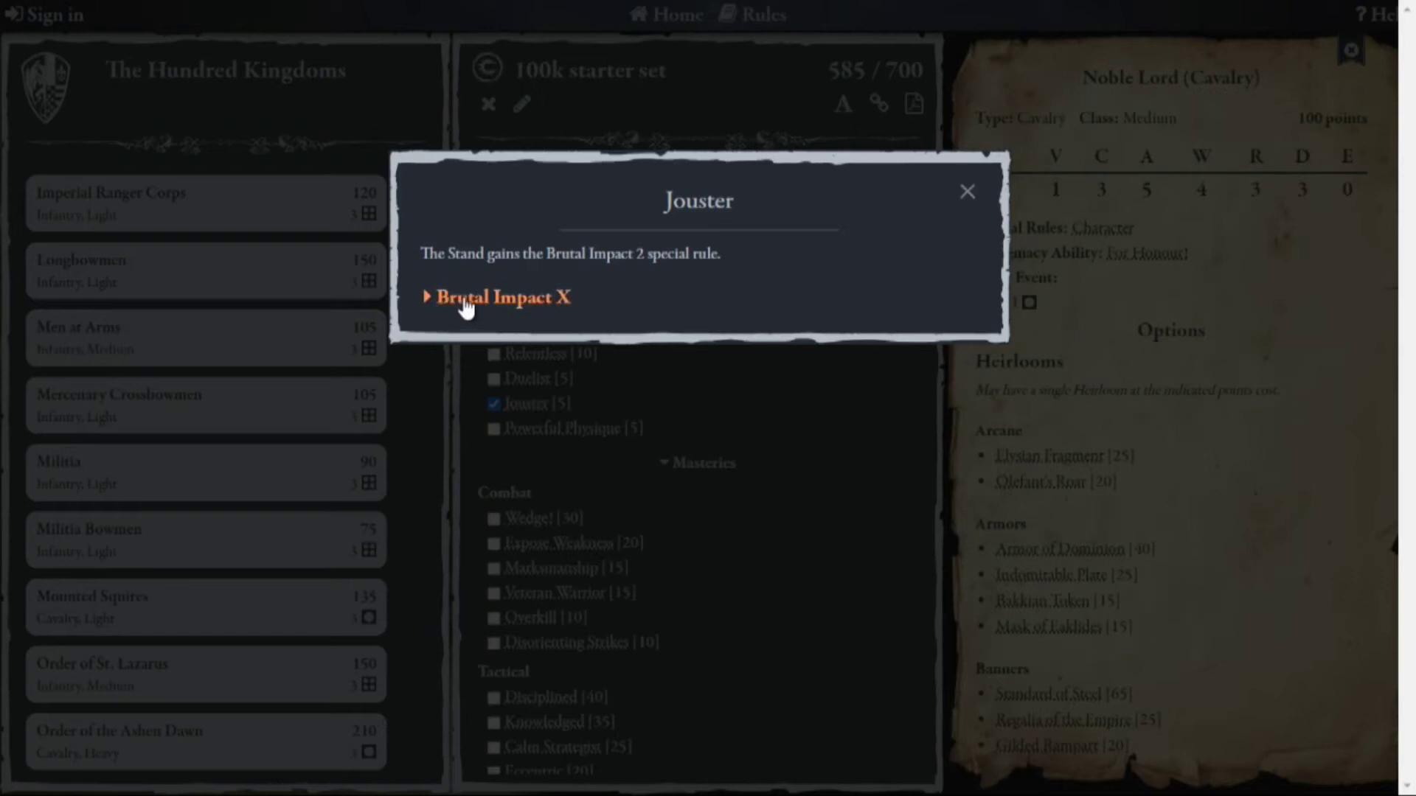
{"action": "left_click", "coordinate": [466, 300]}
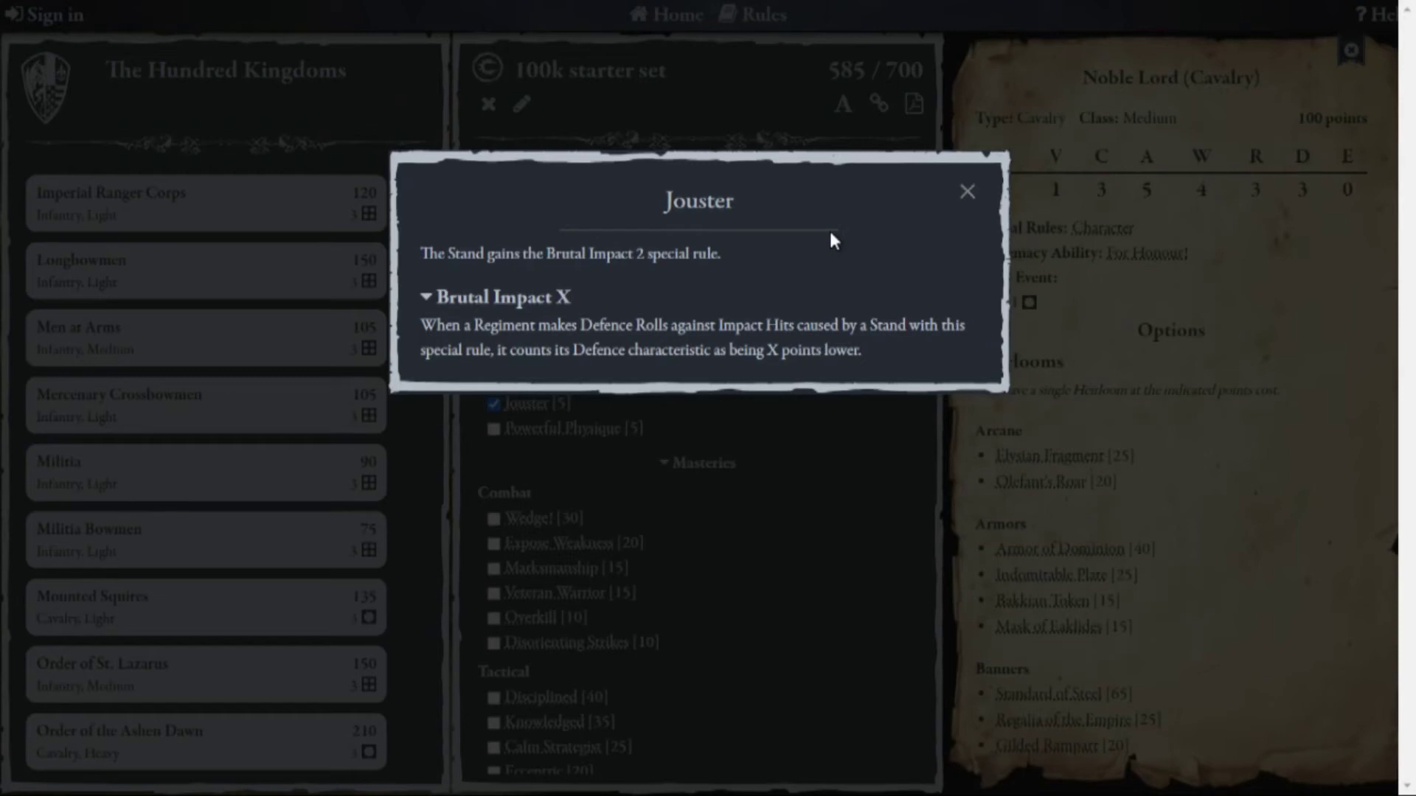
{"action": "left_click", "coordinate": [970, 199]}
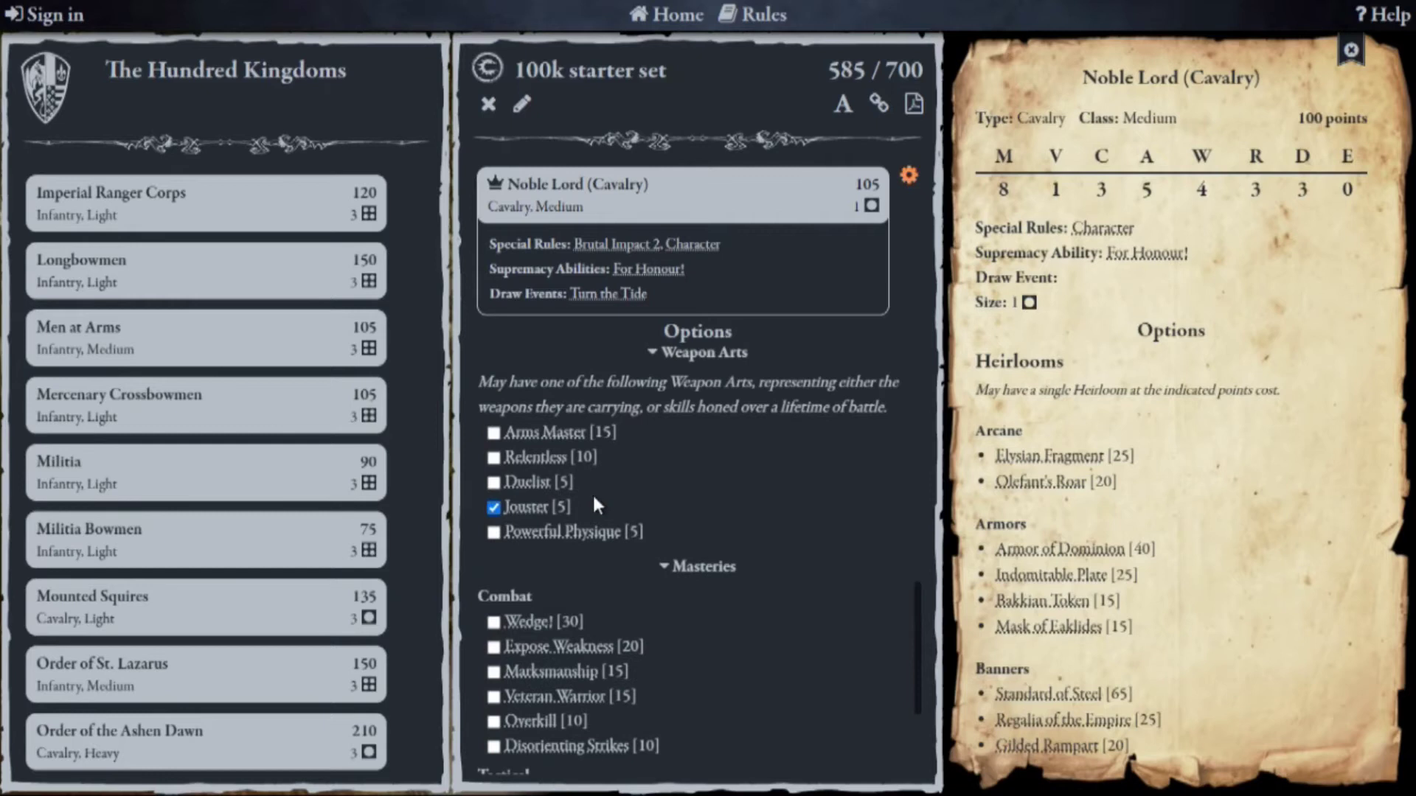
{"action": "left_click", "coordinate": [908, 179]}
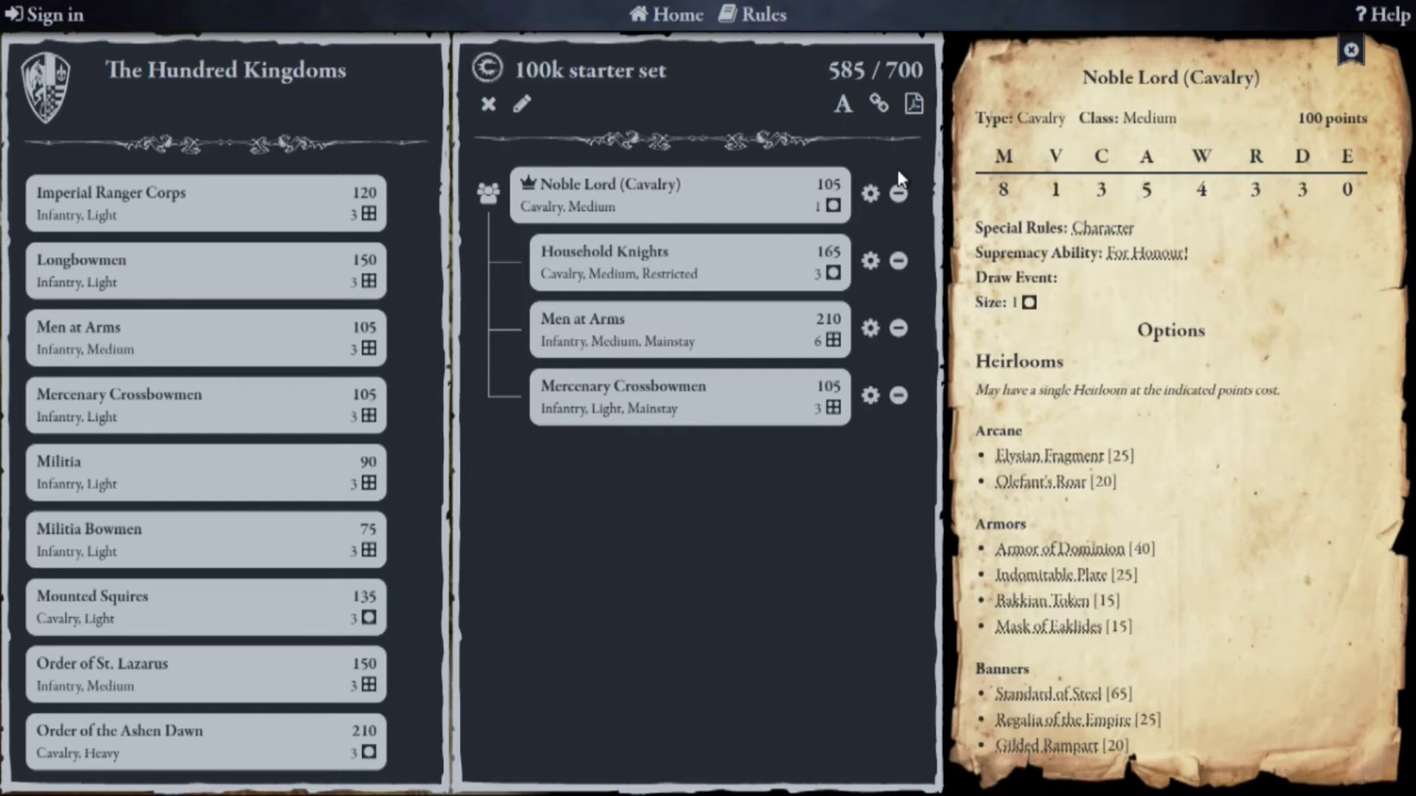
Return home and start a Last Argument of Kings list 'spires starter set' at 700 points.
{"action": "left_click", "coordinate": [677, 18]}
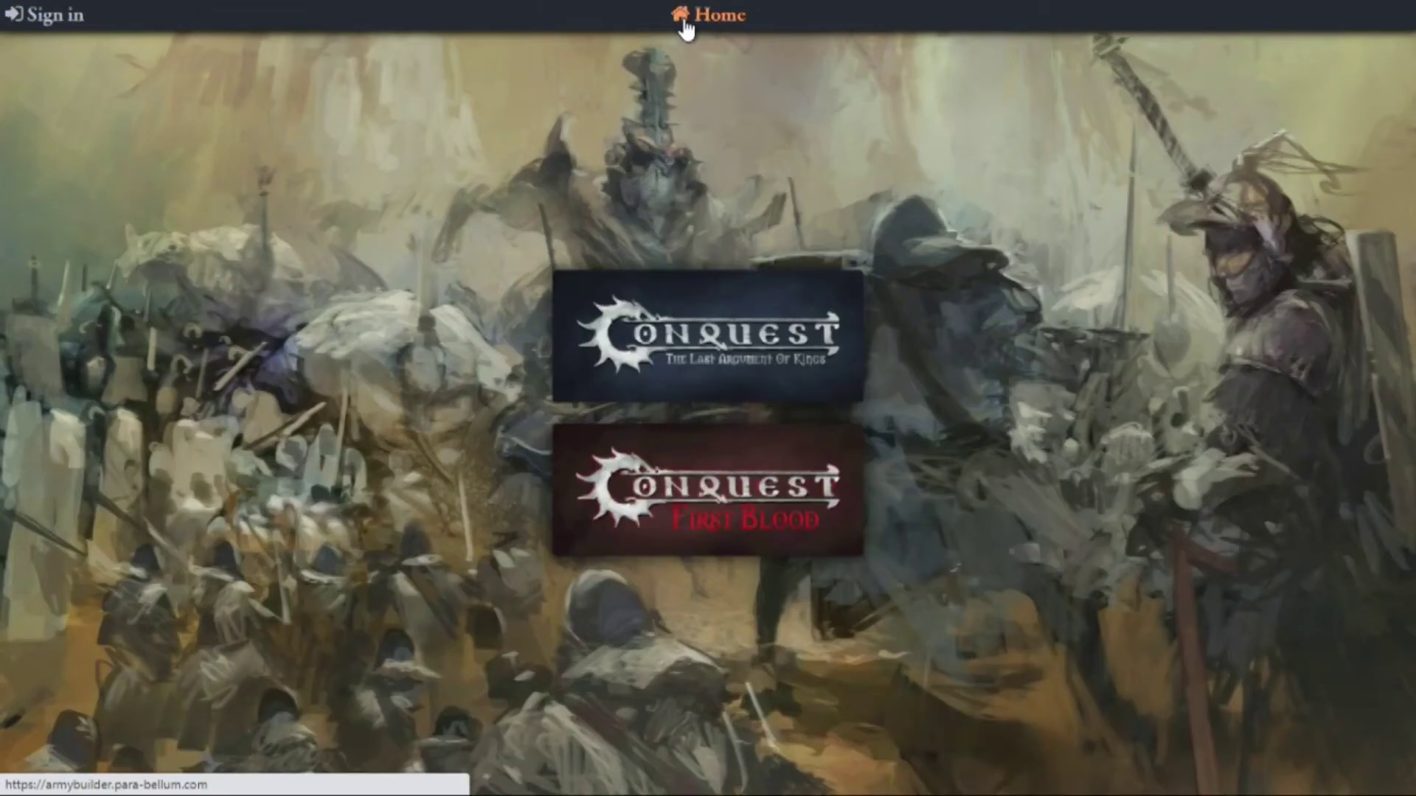
{"action": "left_click", "coordinate": [699, 350]}
{"action": "left_click", "coordinate": [717, 476]}
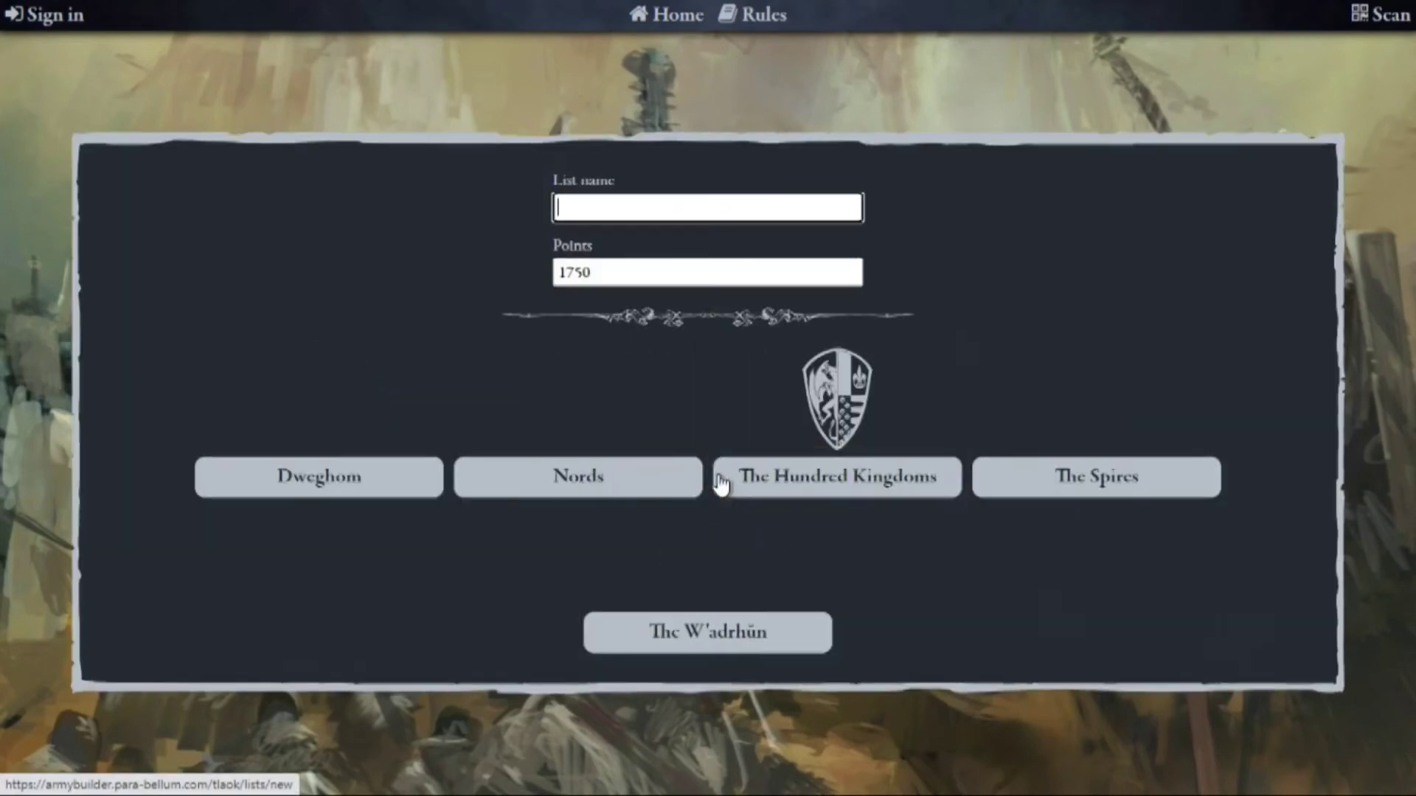
{"action": "left_click", "coordinate": [635, 206]}
{"action": "left_click", "coordinate": [635, 299]}
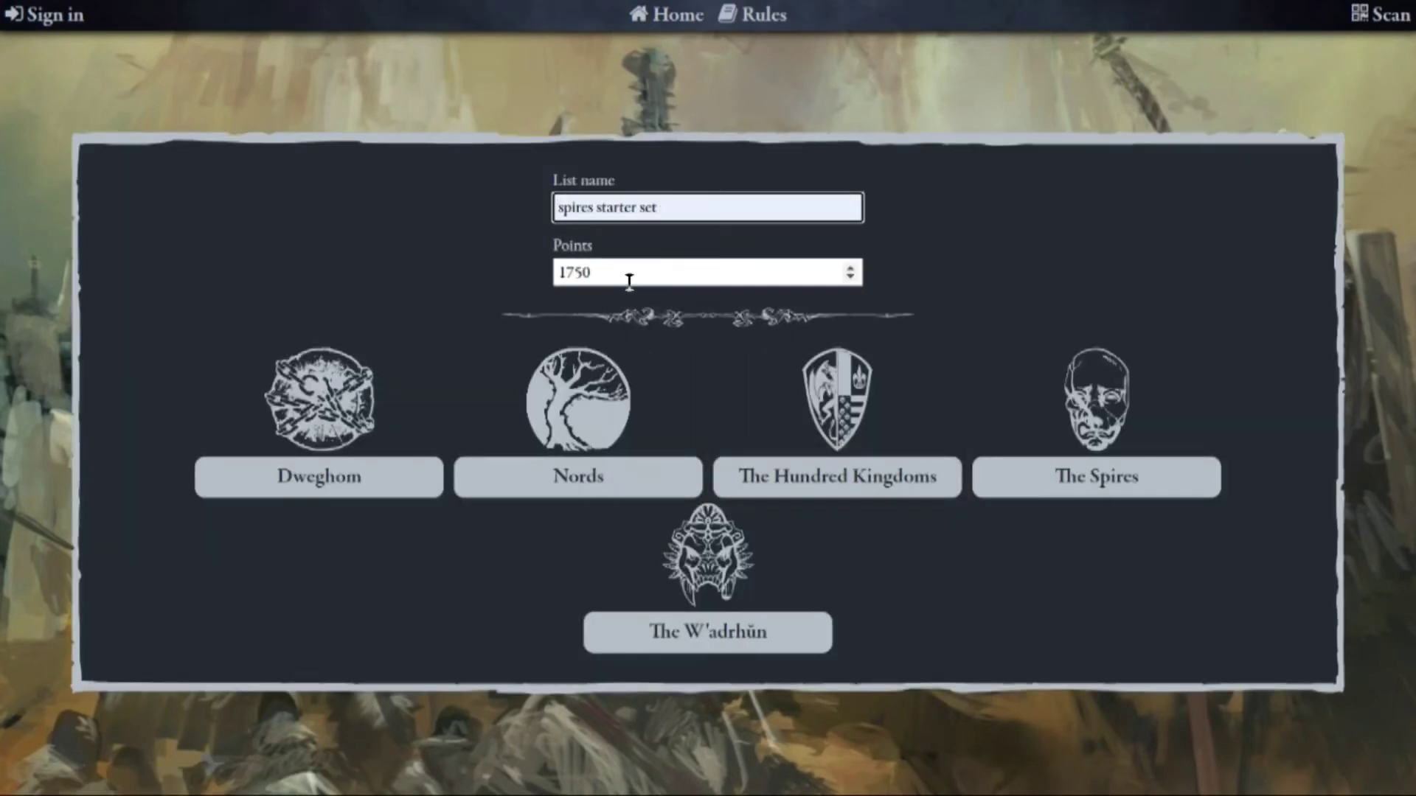
{"action": "key", "text": "Tab"}
{"action": "type", "text": "700"}
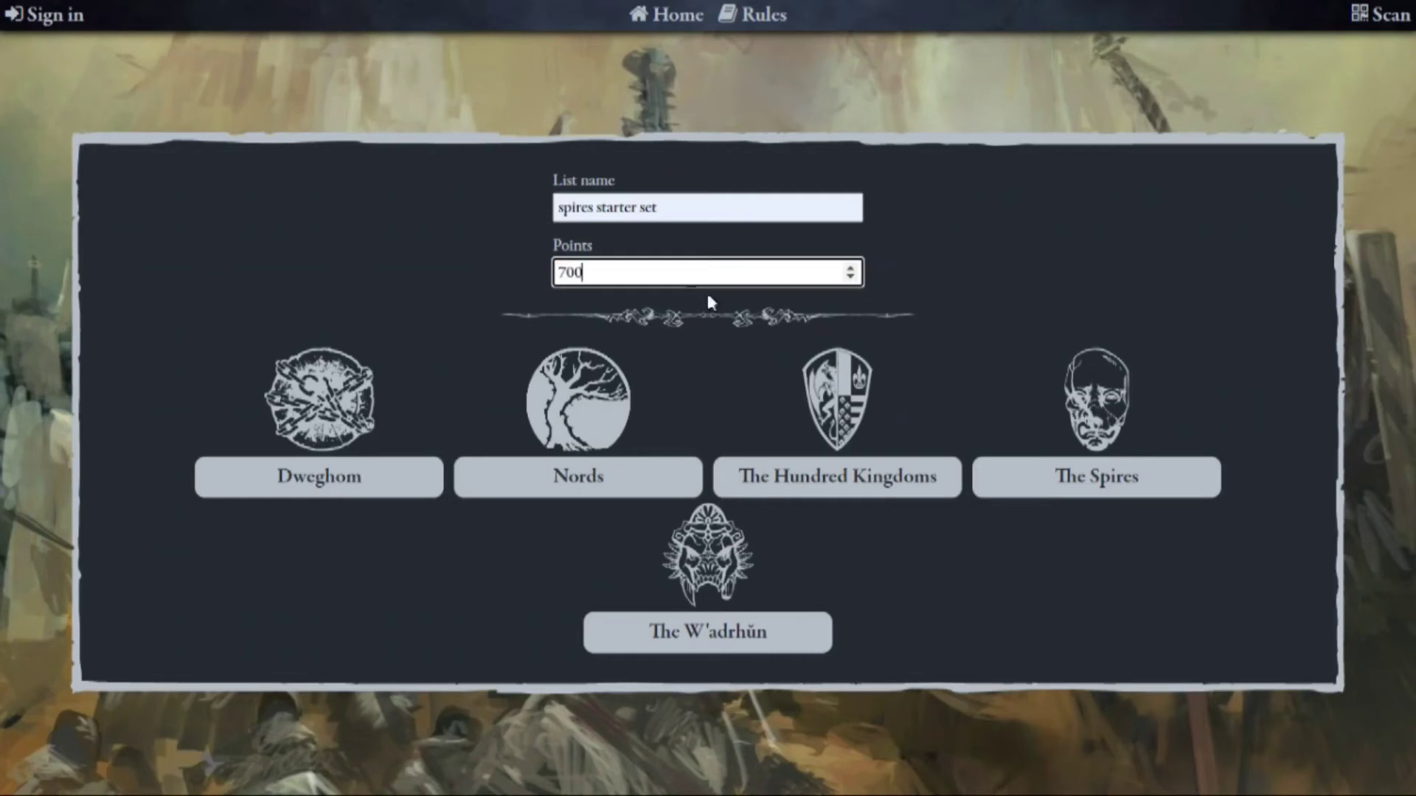
Choose The Spires faction and add a Pheromancer as the Warlord.
{"action": "left_click", "coordinate": [1113, 503]}
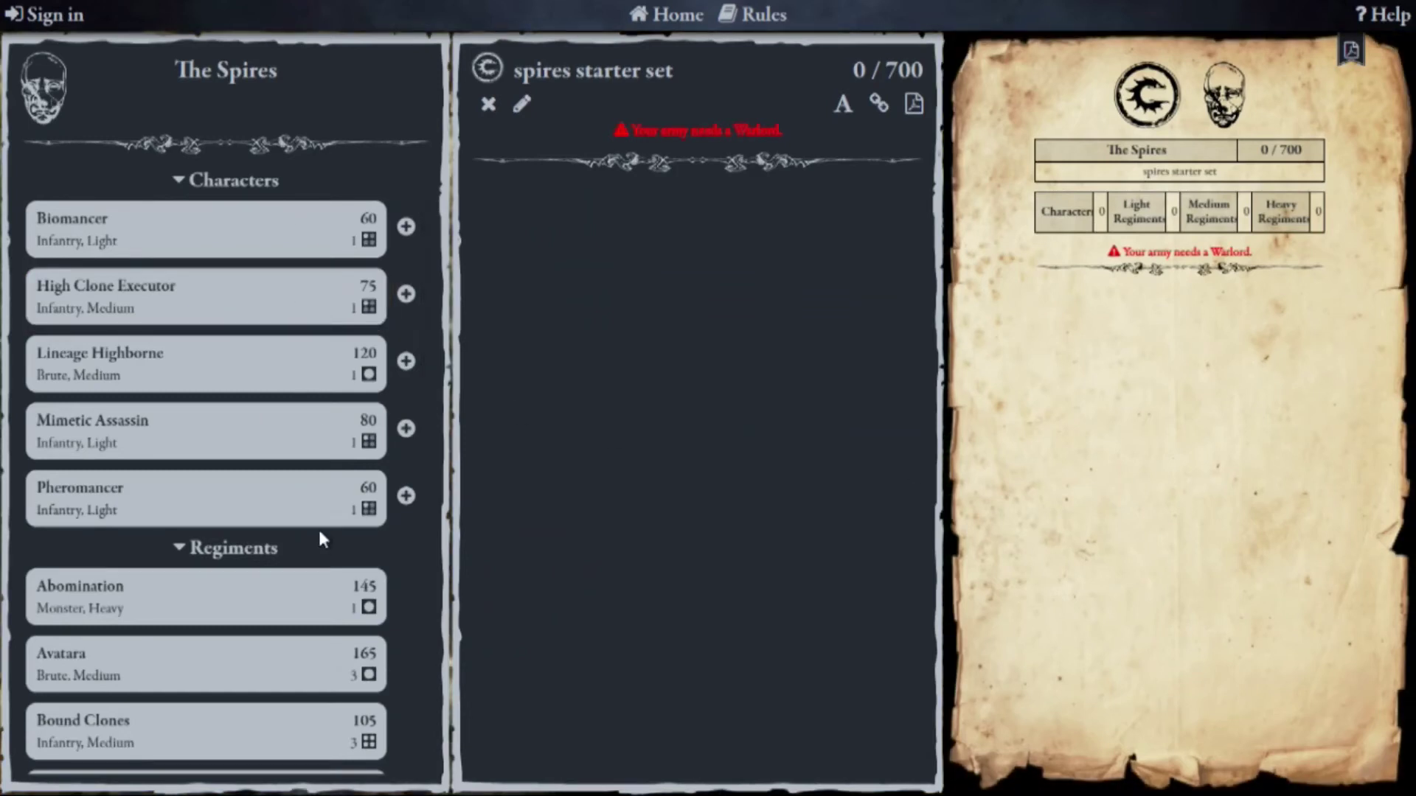
{"action": "left_click", "coordinate": [406, 497]}
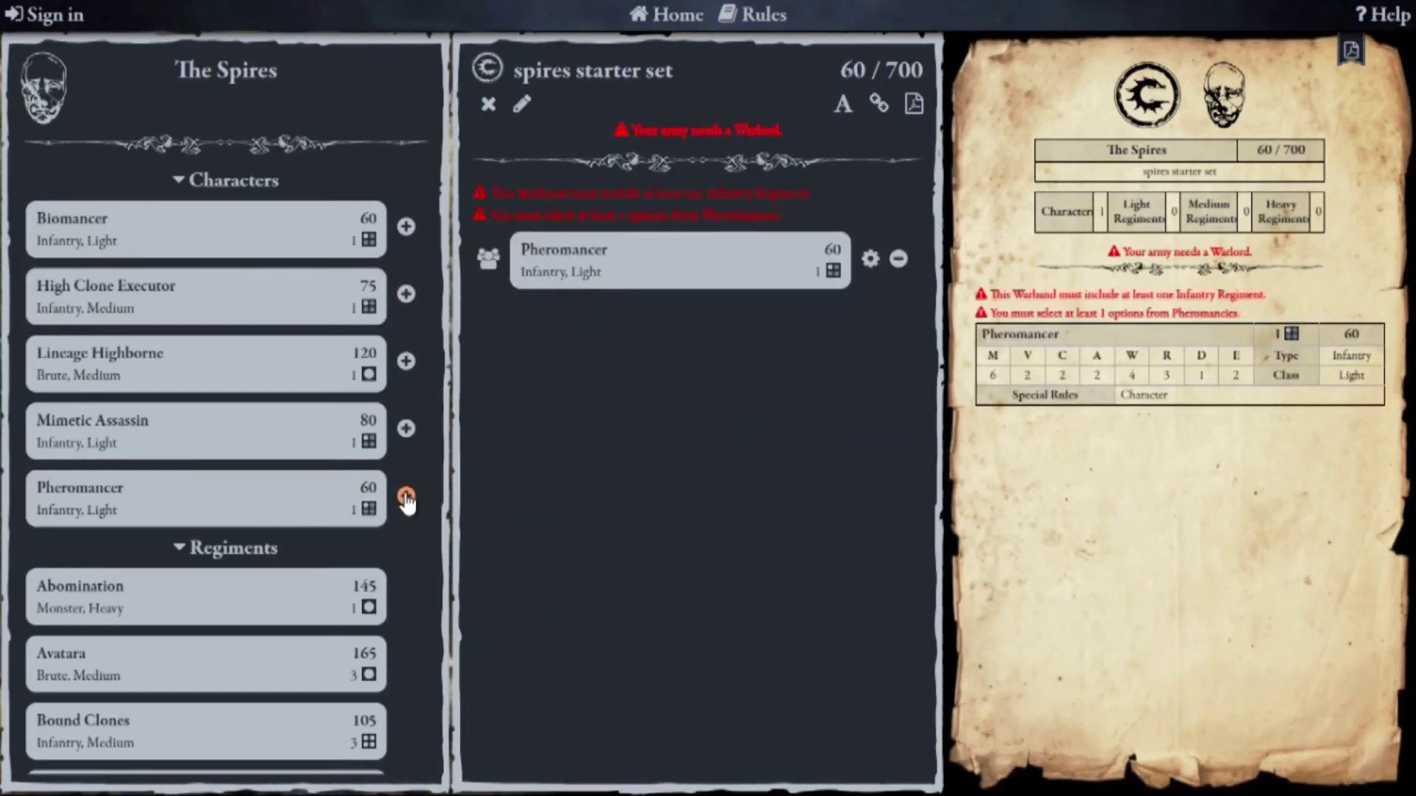
{"action": "left_click", "coordinate": [870, 259]}
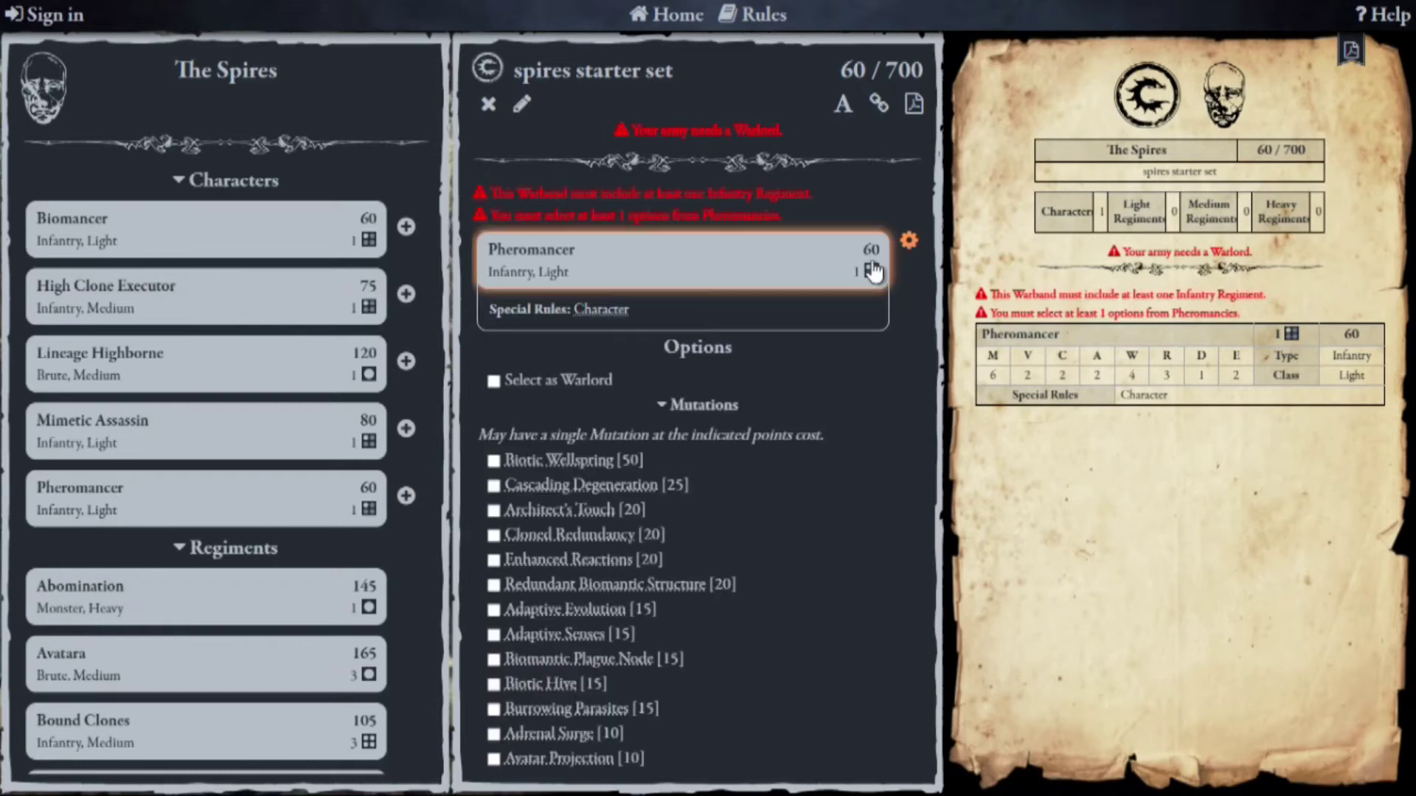
{"action": "left_click", "coordinate": [493, 380]}
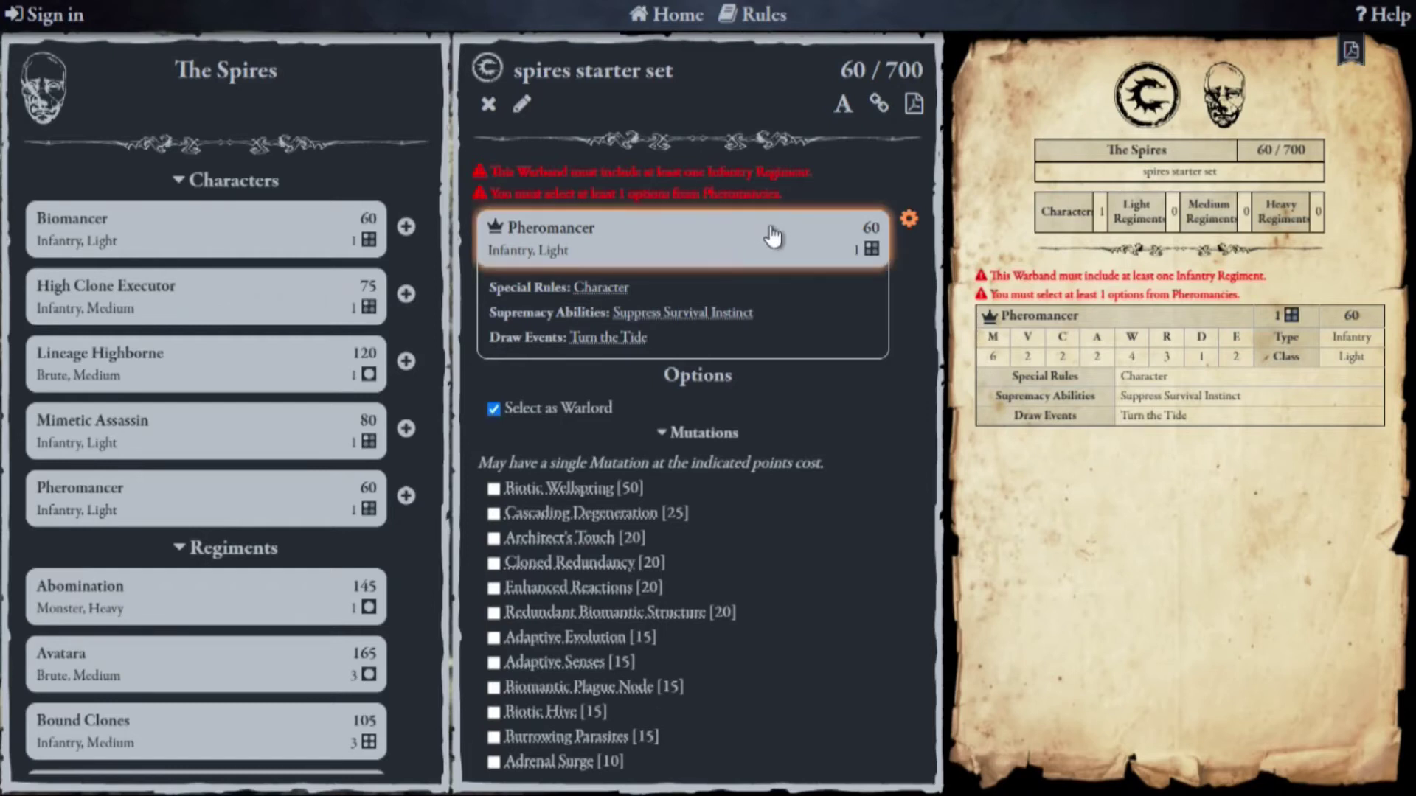
Give the Pheromancer the Pheromantic Drive pheromancy, bringing the list to 110/700.
{"action": "scroll", "coordinate": [852, 423], "scroll_direction": "down", "scroll_amount": 5}
{"action": "scroll", "coordinate": [847, 430], "scroll_direction": "down", "scroll_amount": 2}
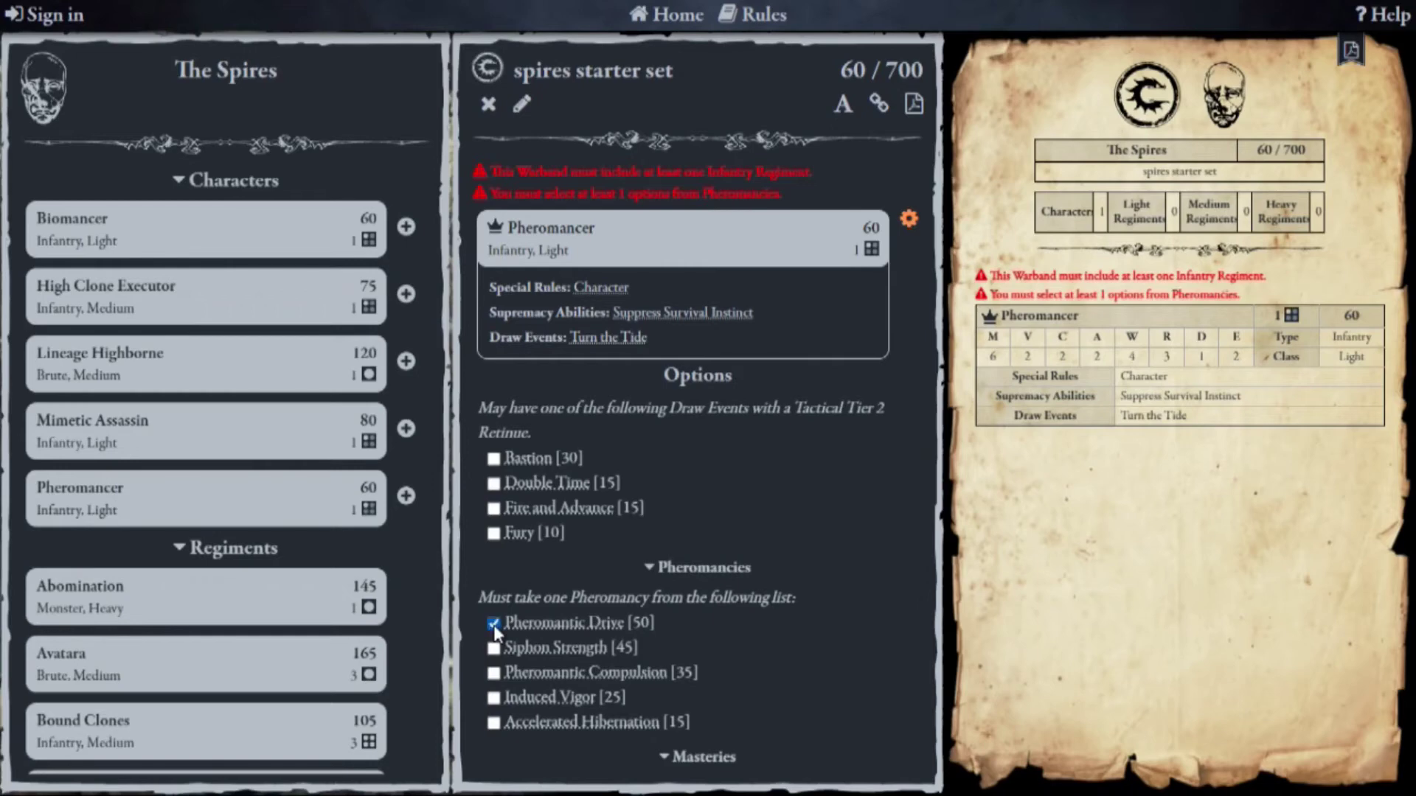
{"action": "left_click", "coordinate": [569, 627]}
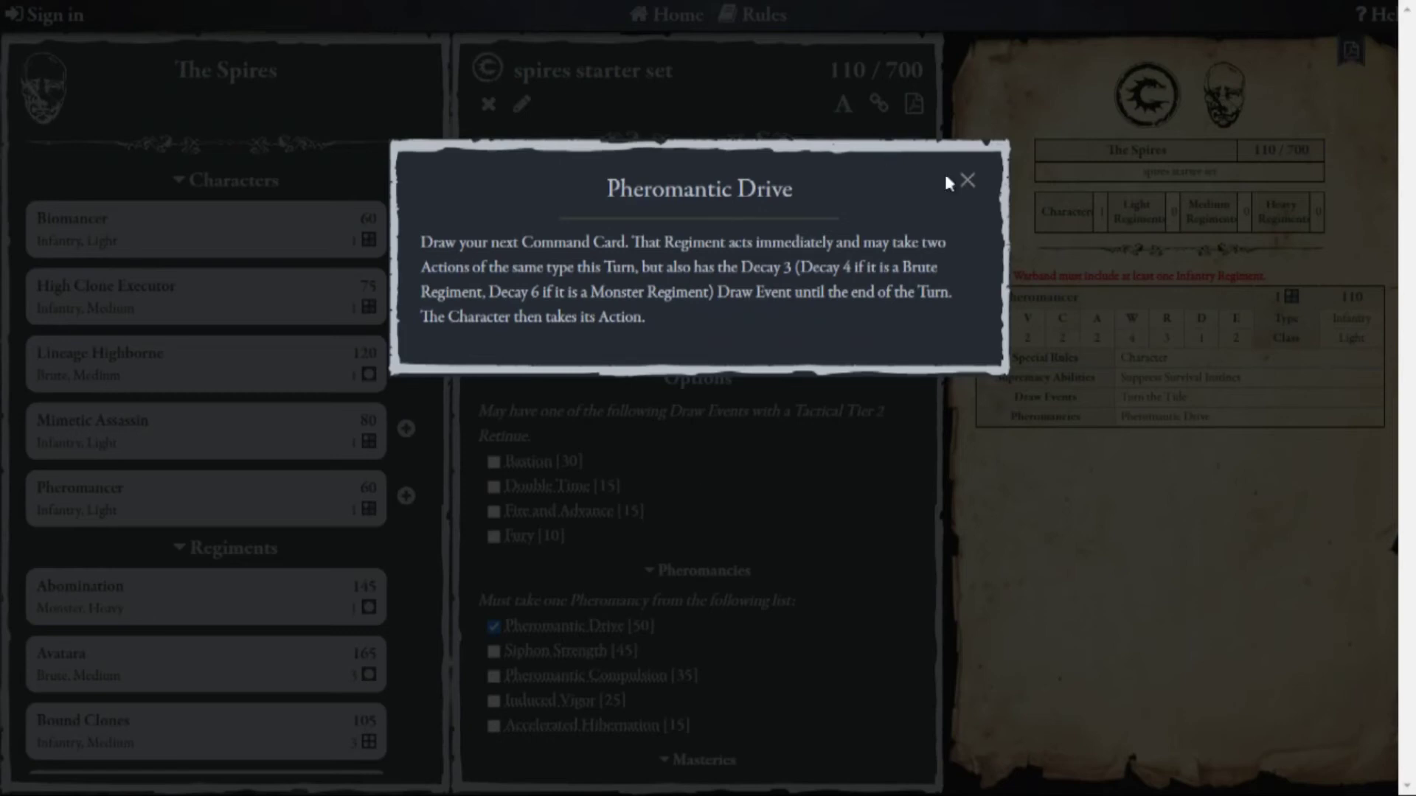
{"action": "left_click", "coordinate": [967, 180]}
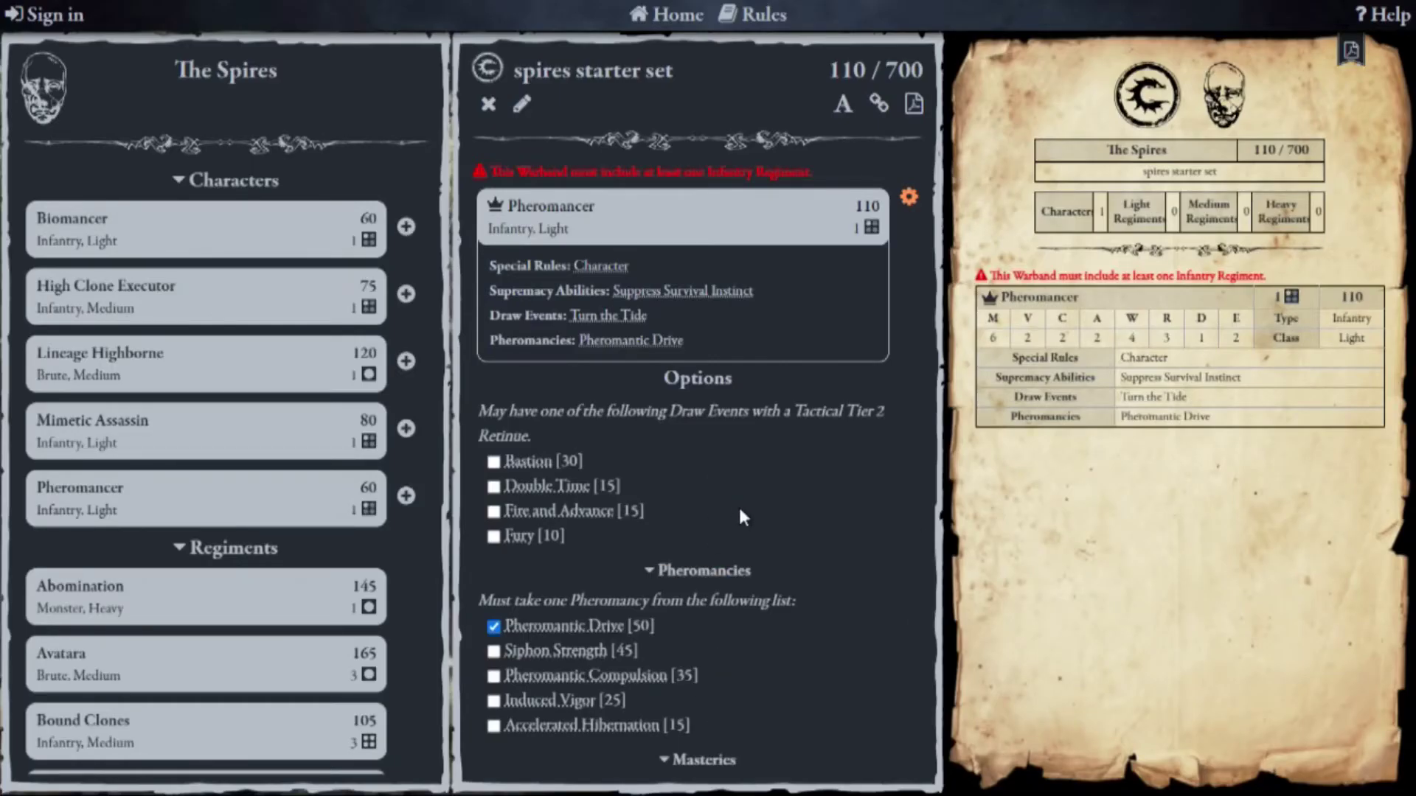
{"action": "scroll", "coordinate": [739, 505], "scroll_direction": "down", "scroll_amount": 6}
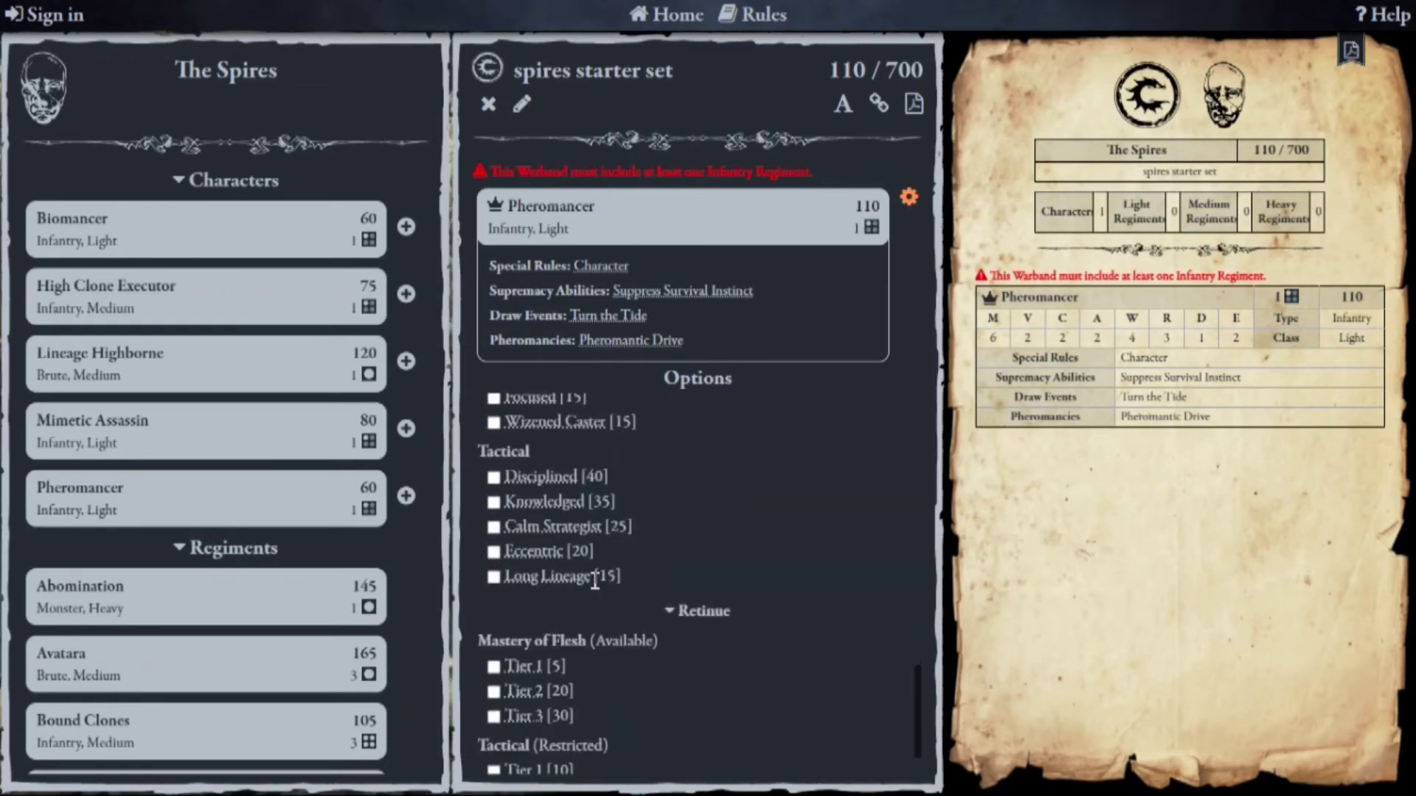
{"action": "scroll", "coordinate": [594, 568], "scroll_direction": "down", "scroll_amount": 1}
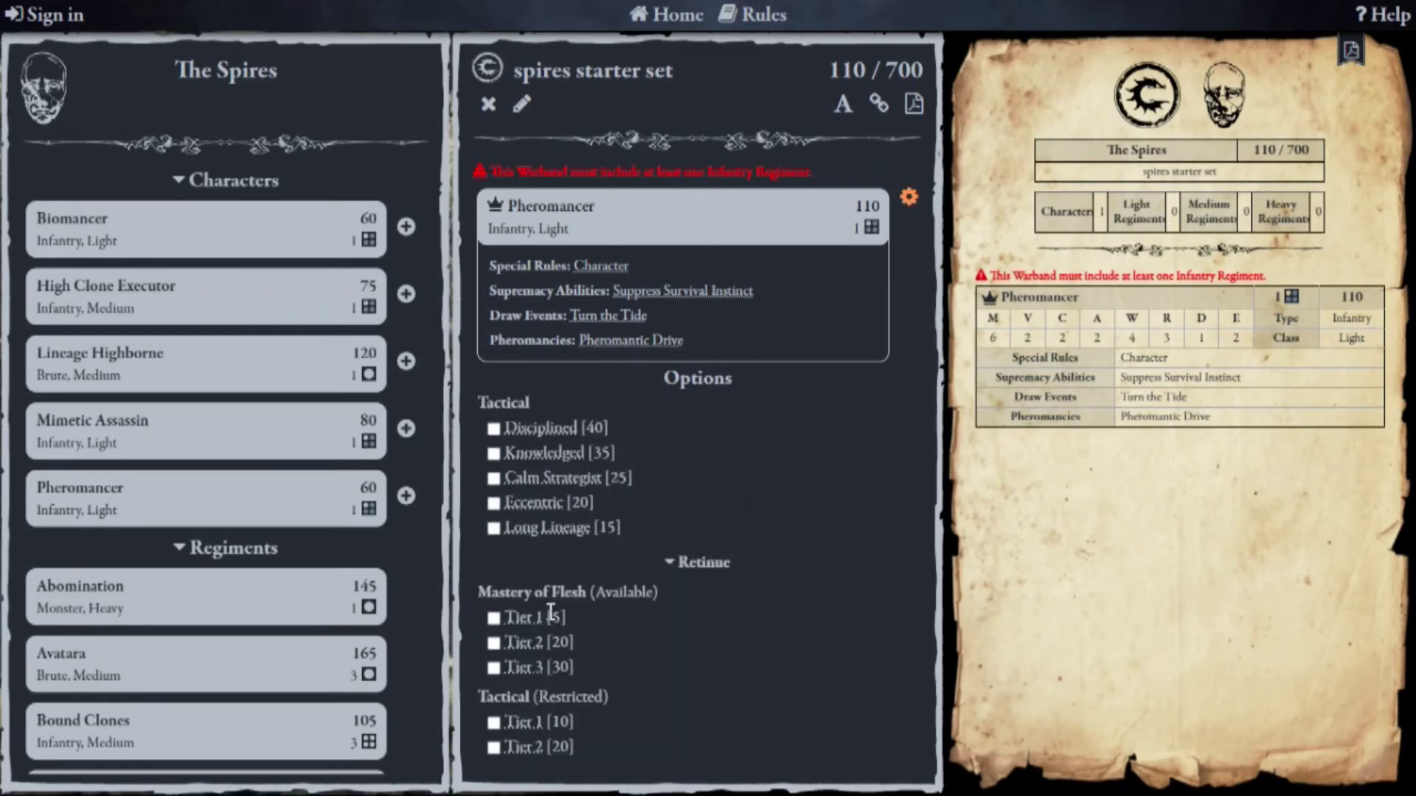
{"action": "scroll", "coordinate": [559, 530], "scroll_direction": "up", "scroll_amount": 6}
{"action": "scroll", "coordinate": [674, 472], "scroll_direction": "up", "scroll_amount": 5}
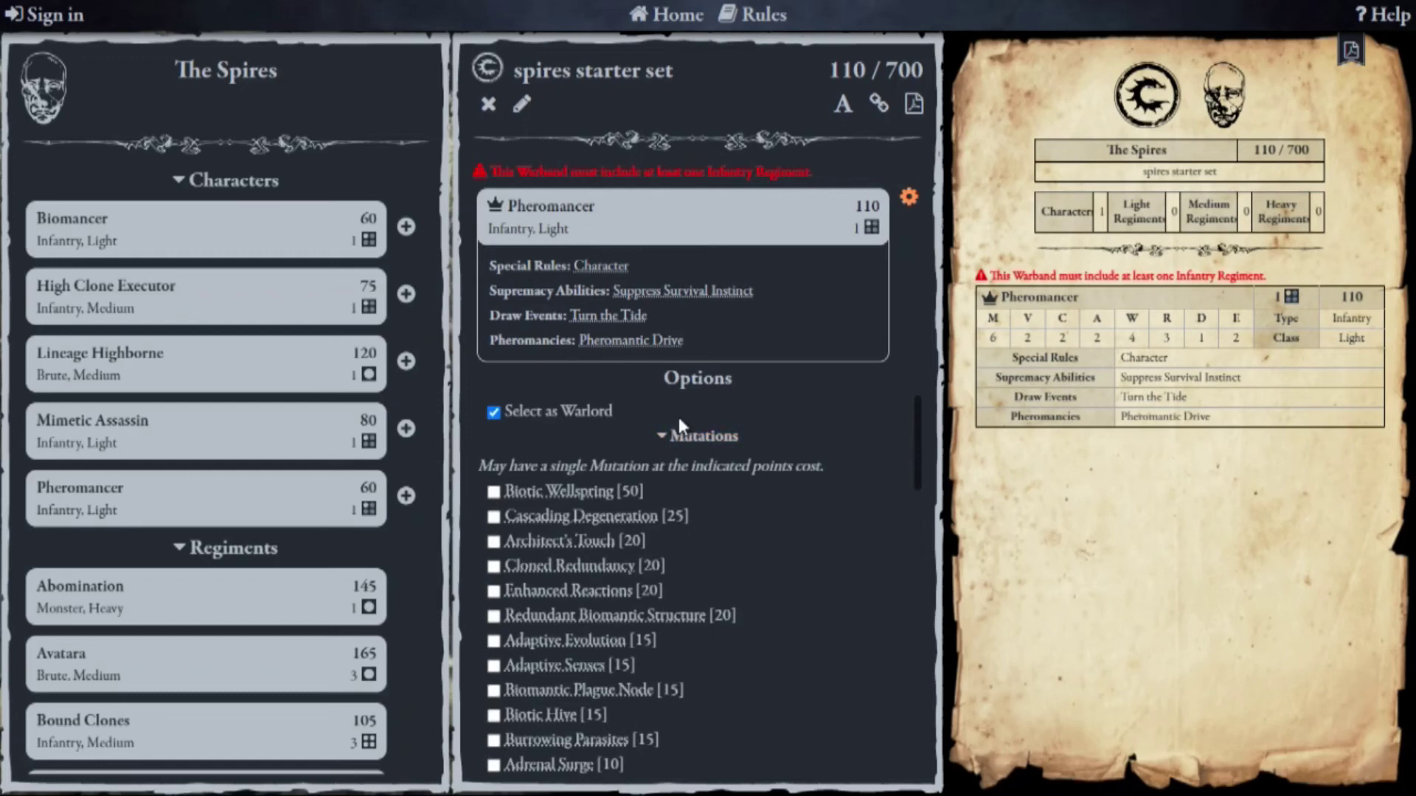
{"action": "left_click", "coordinate": [908, 198]}
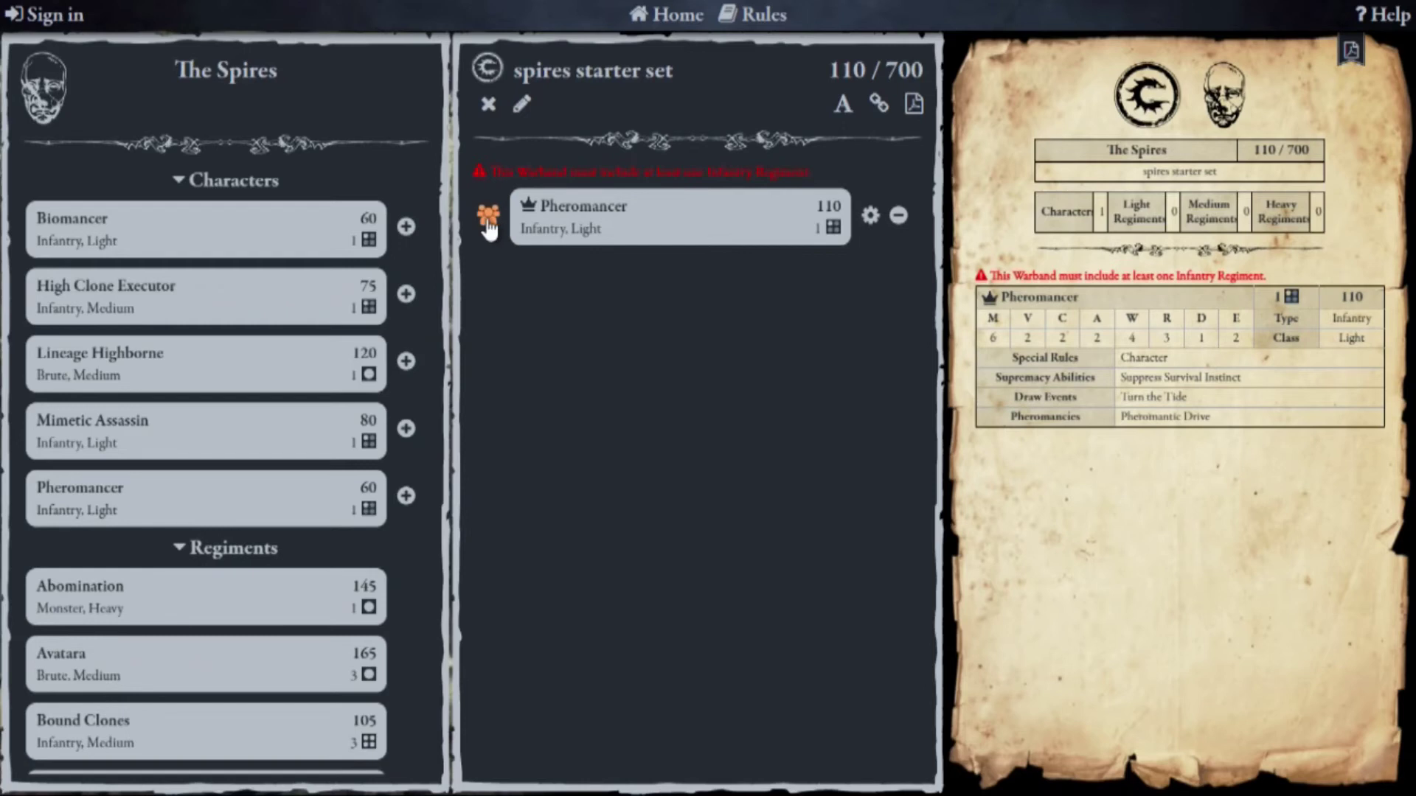
Add an Abomination, Brute Drones and two Force-Grown Drones regiments for 595/700 points.
{"action": "scroll", "coordinate": [398, 458], "scroll_direction": "down", "scroll_amount": 2}
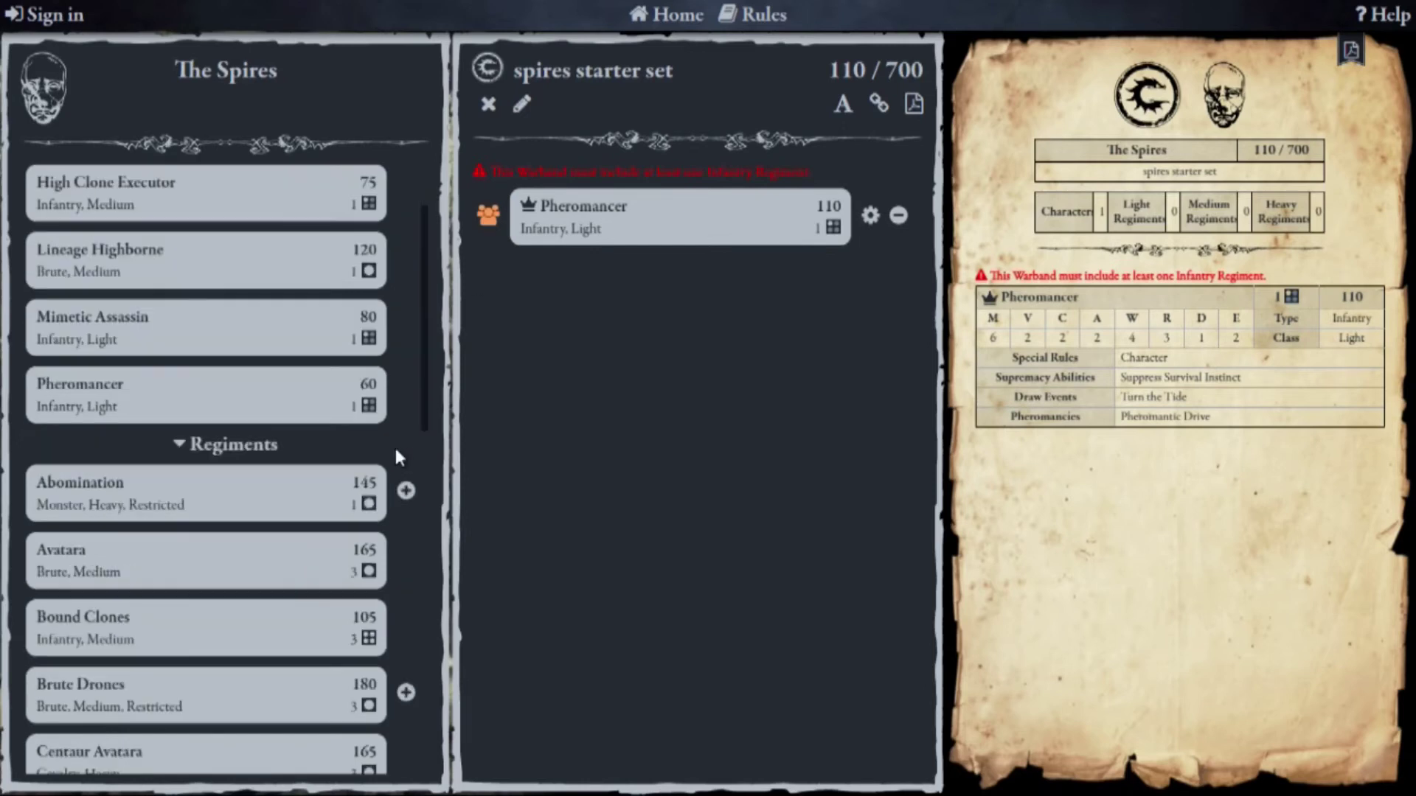
{"action": "left_click", "coordinate": [407, 492]}
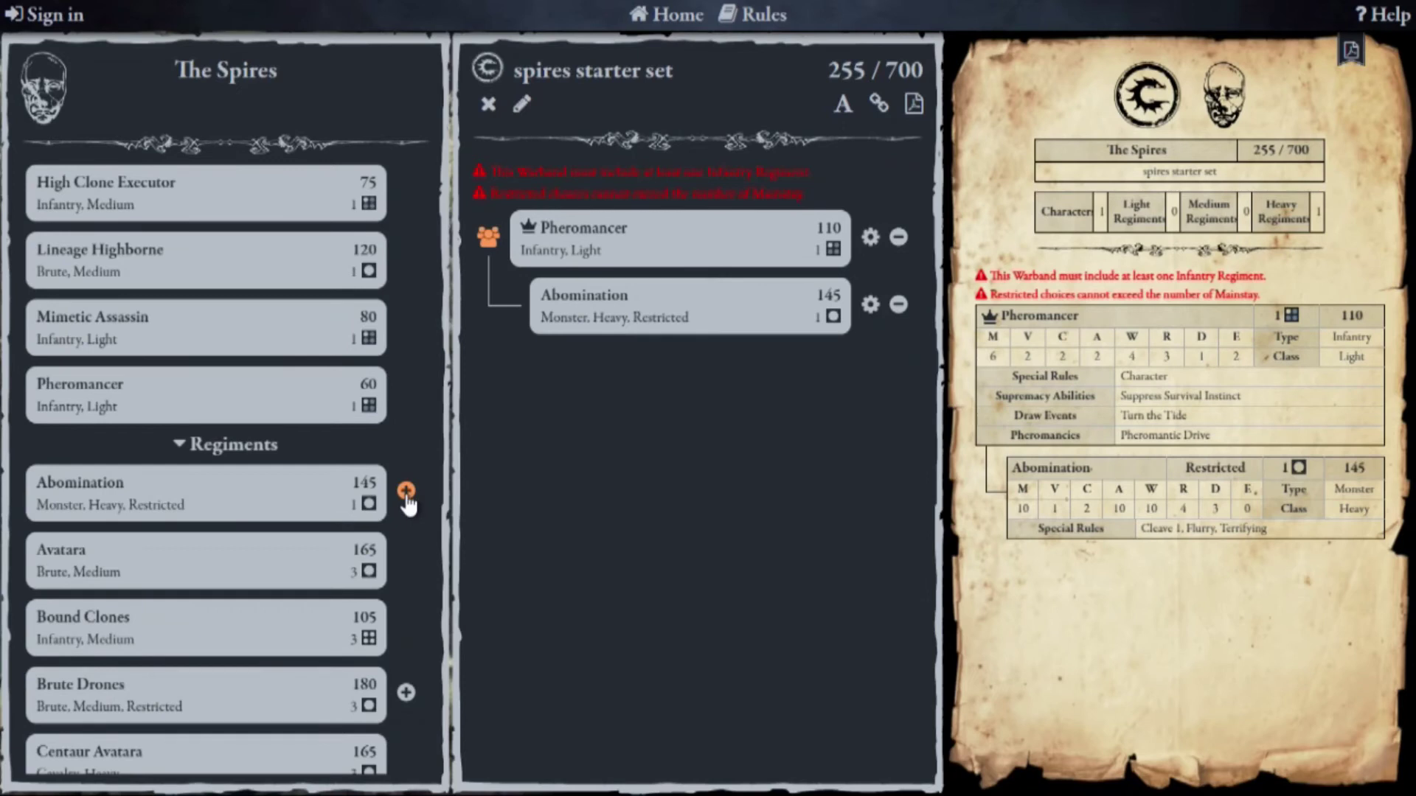
{"action": "left_click", "coordinate": [405, 693]}
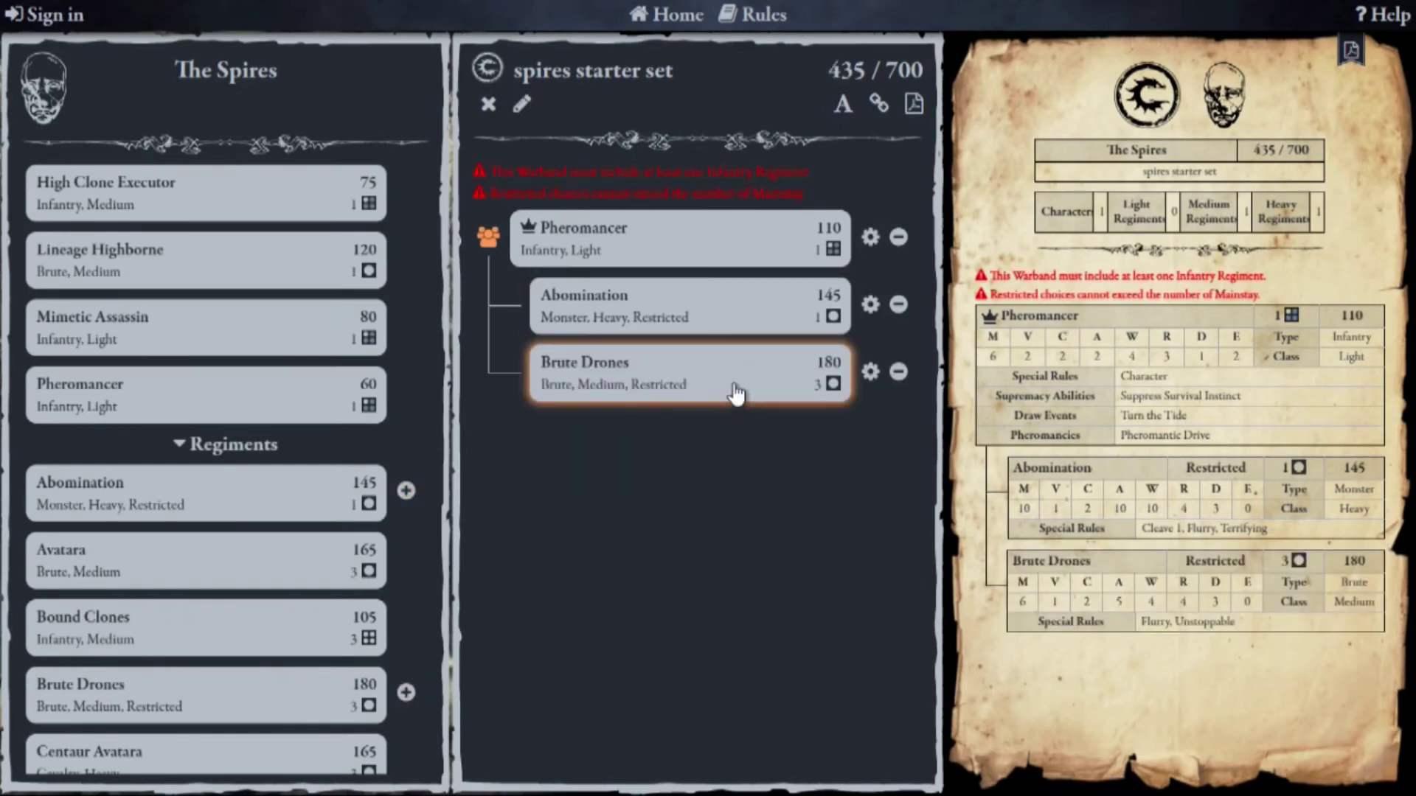
{"action": "scroll", "coordinate": [404, 458], "scroll_direction": "down", "scroll_amount": 7}
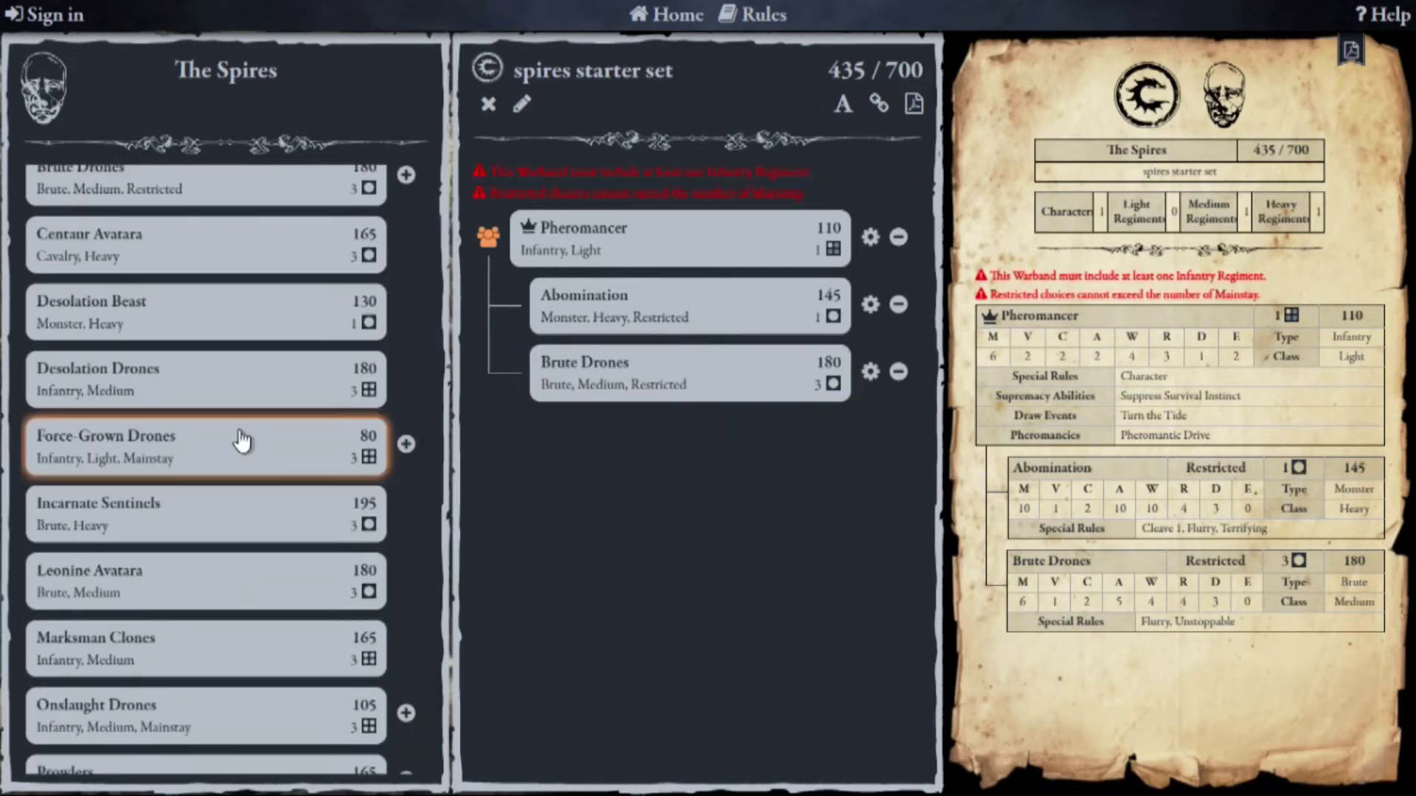
{"action": "left_click", "coordinate": [406, 446]}
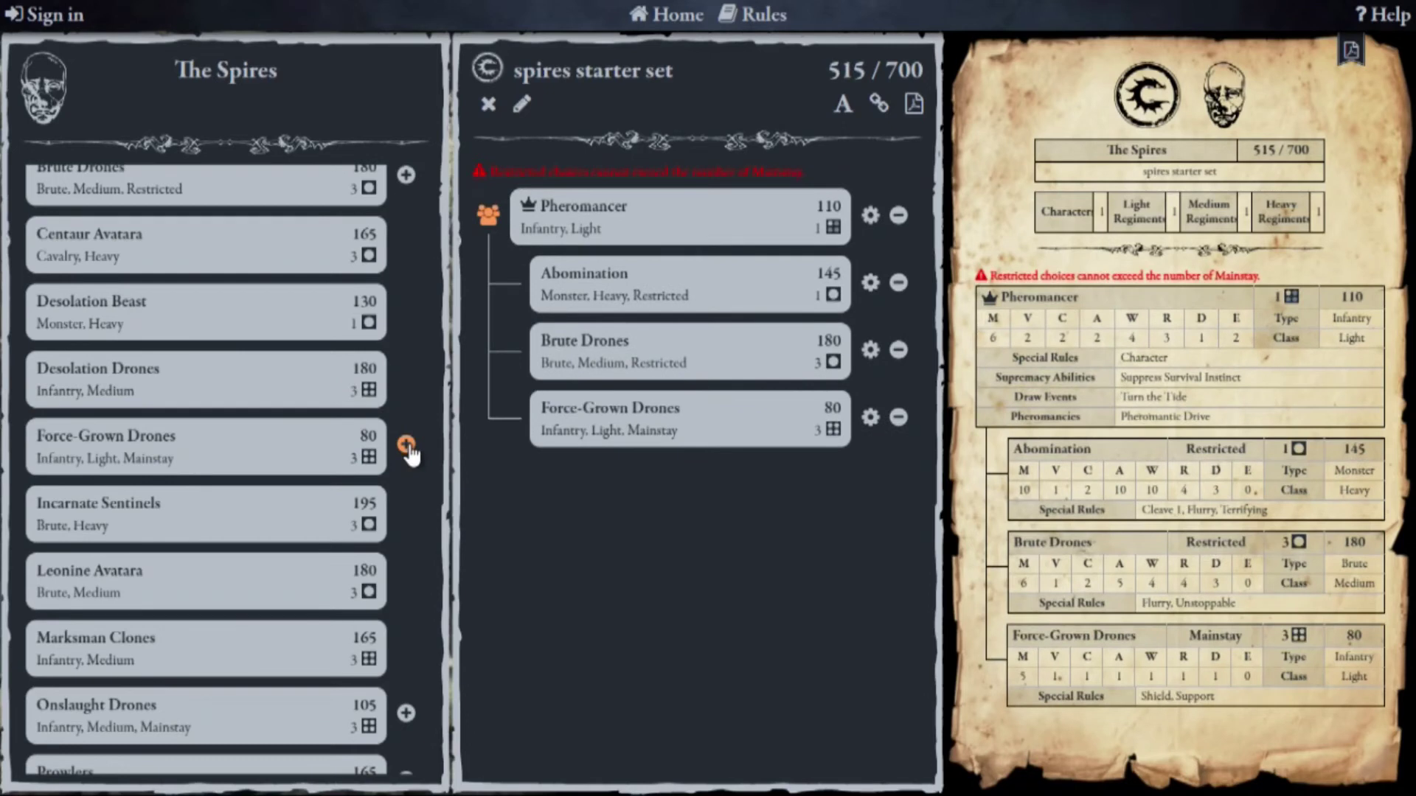
{"action": "left_click", "coordinate": [406, 445]}
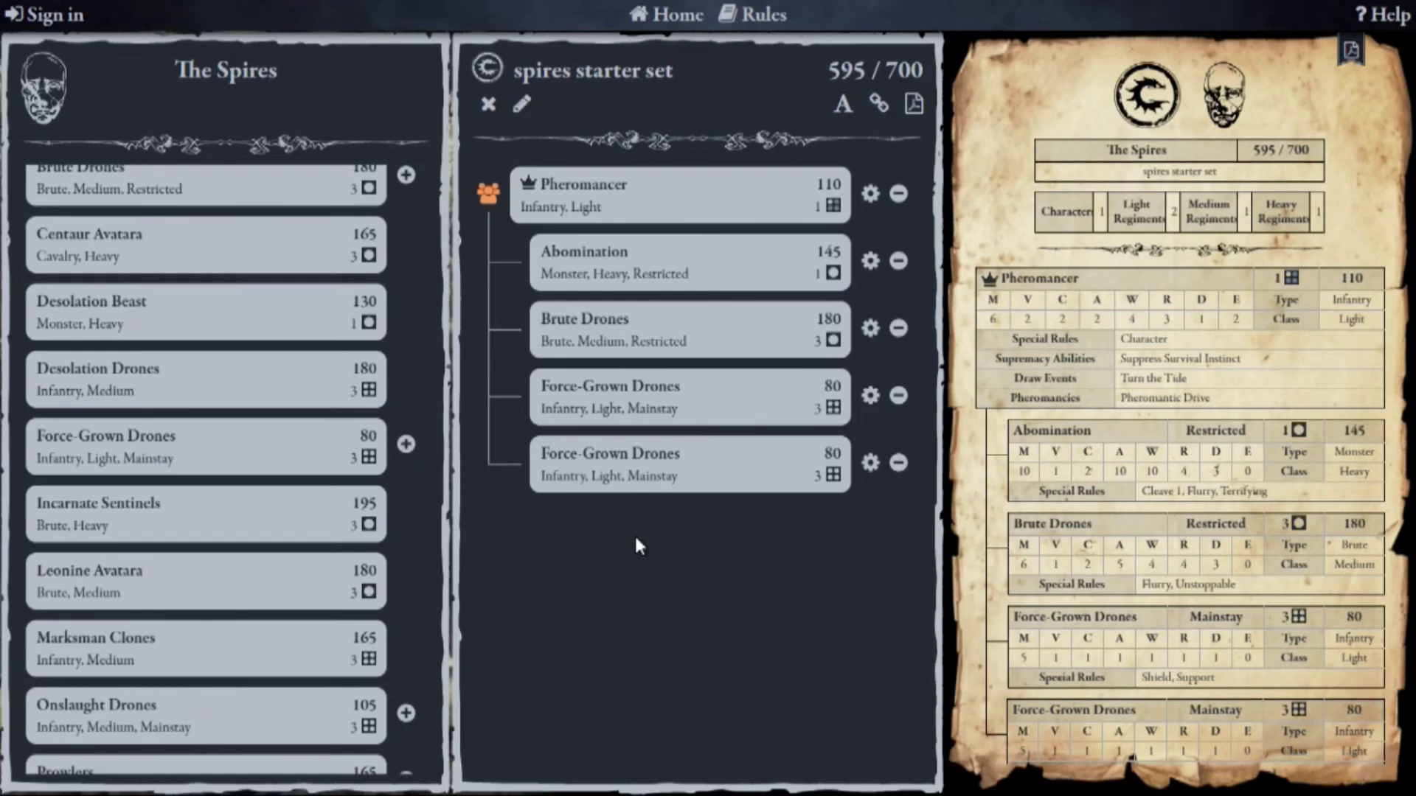
Replace the Pheromancer's Pheromantic Drive with Accelerated Hibernation (75 points), after reading the Induced Vigor and Accelerated Hibernation rules.
{"action": "left_click", "coordinate": [872, 203]}
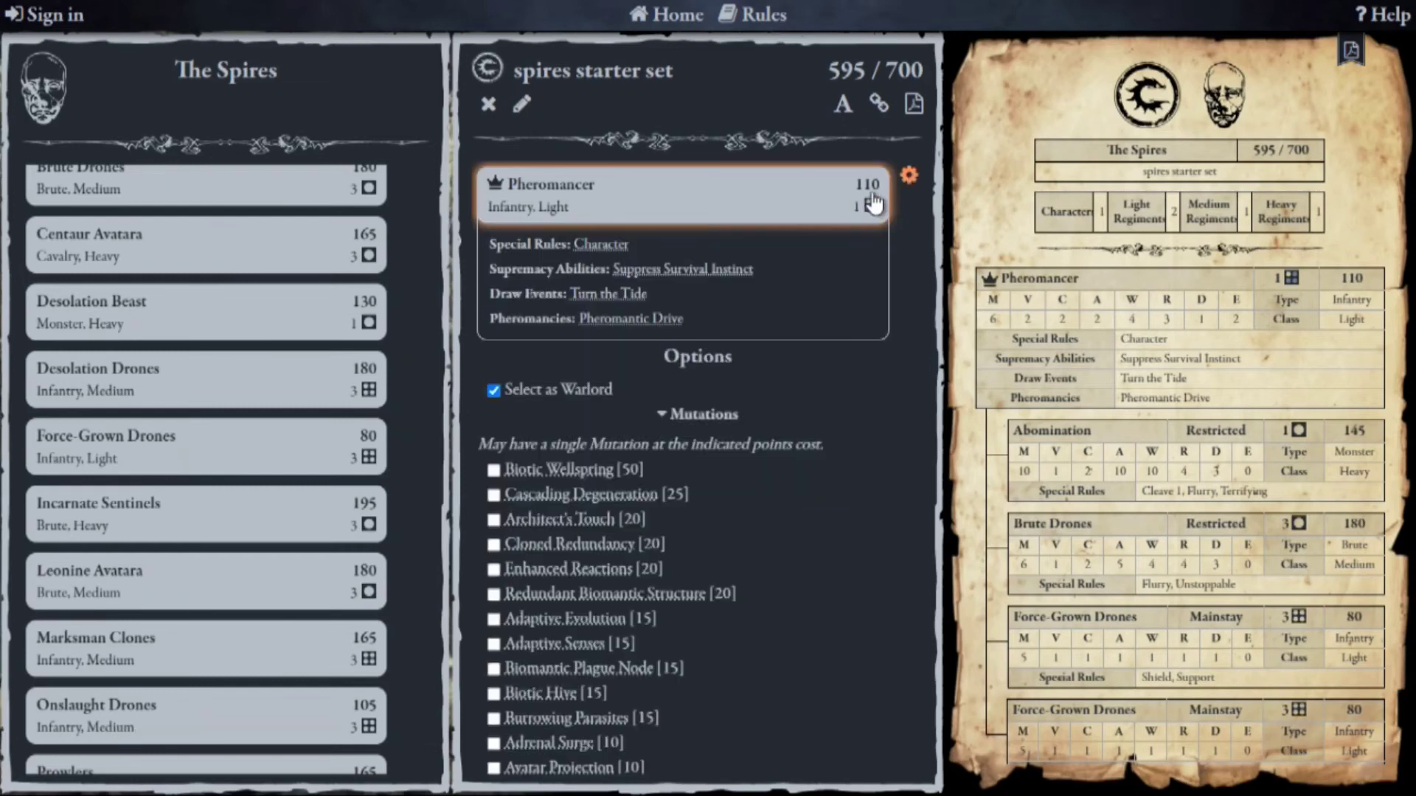
{"action": "scroll", "coordinate": [737, 443], "scroll_direction": "down", "scroll_amount": 10}
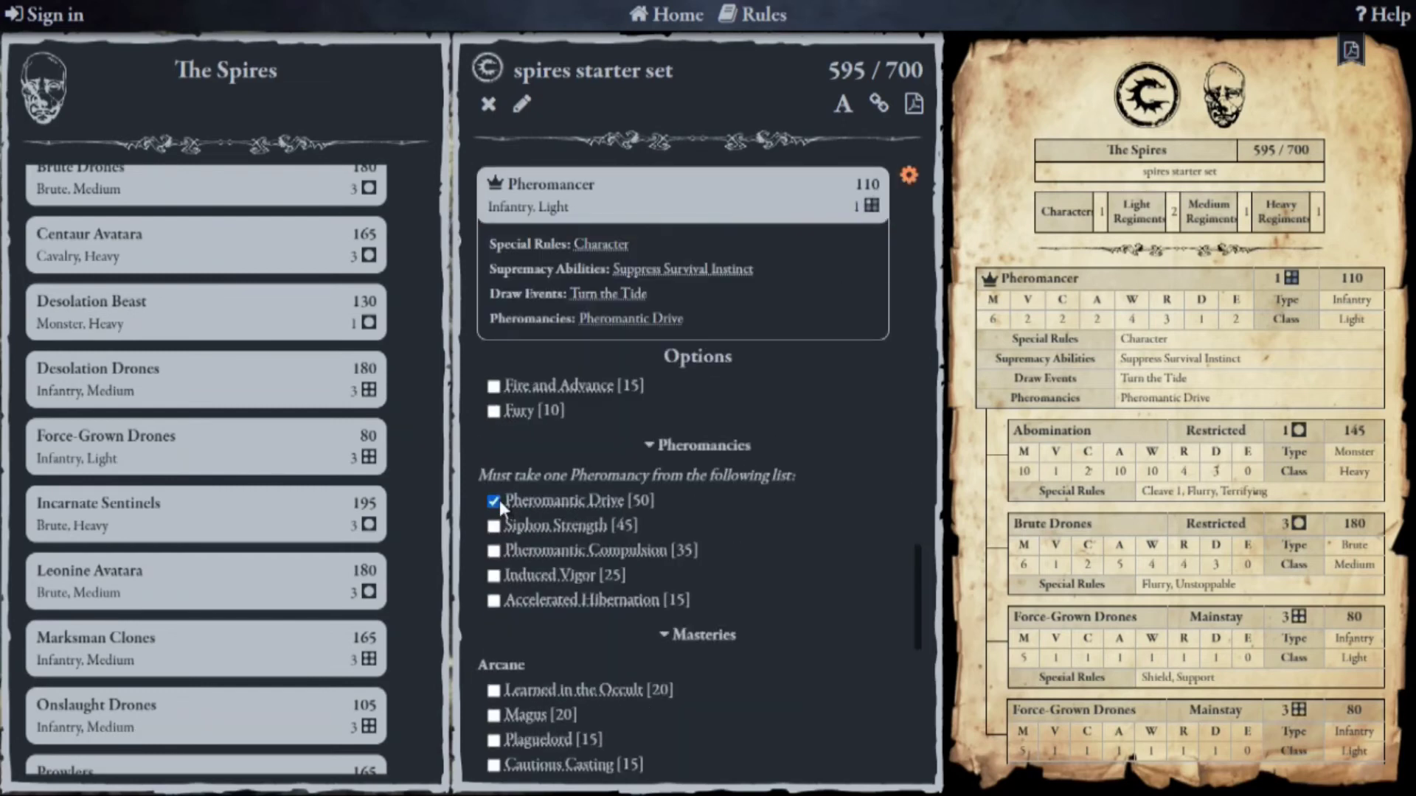
{"action": "left_click", "coordinate": [497, 500]}
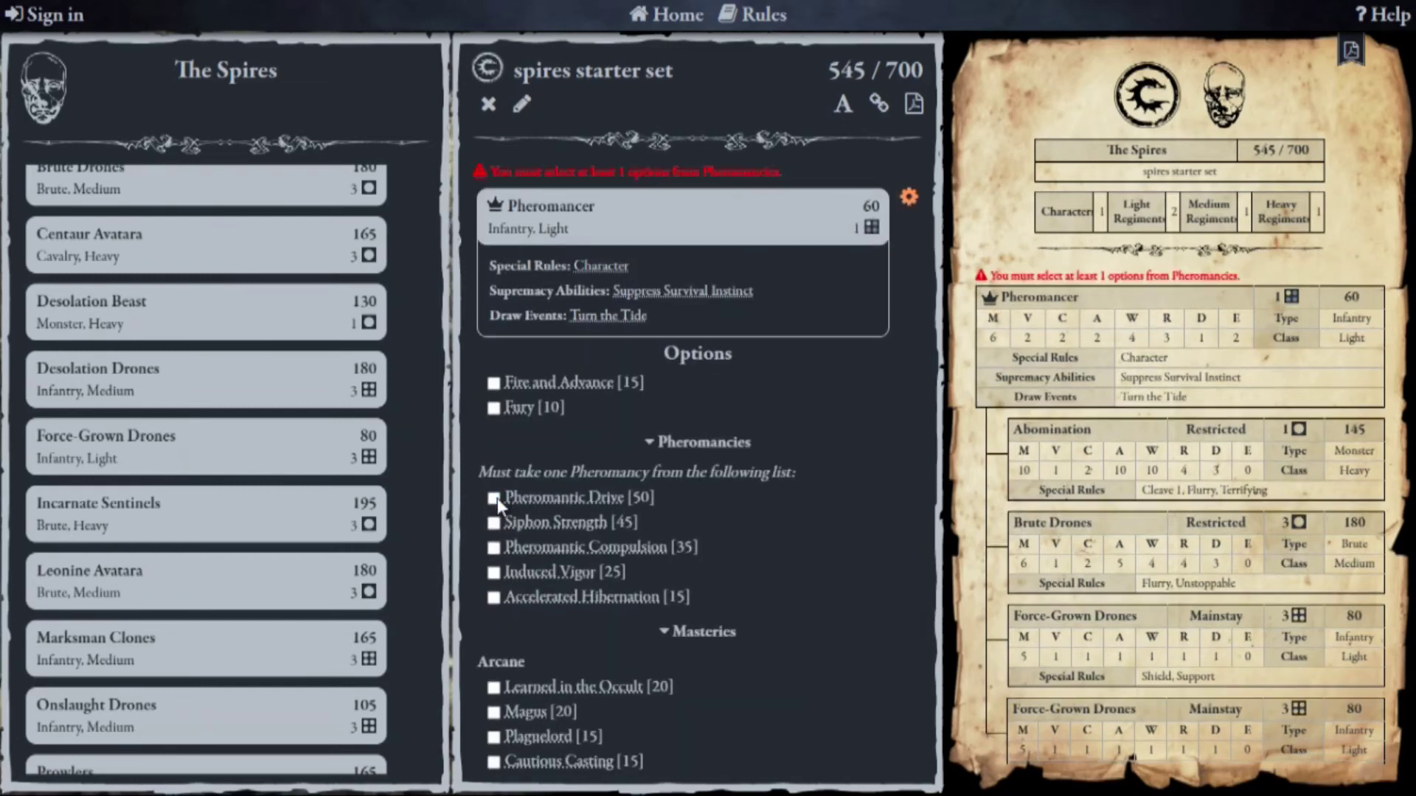
{"action": "left_click", "coordinate": [544, 578]}
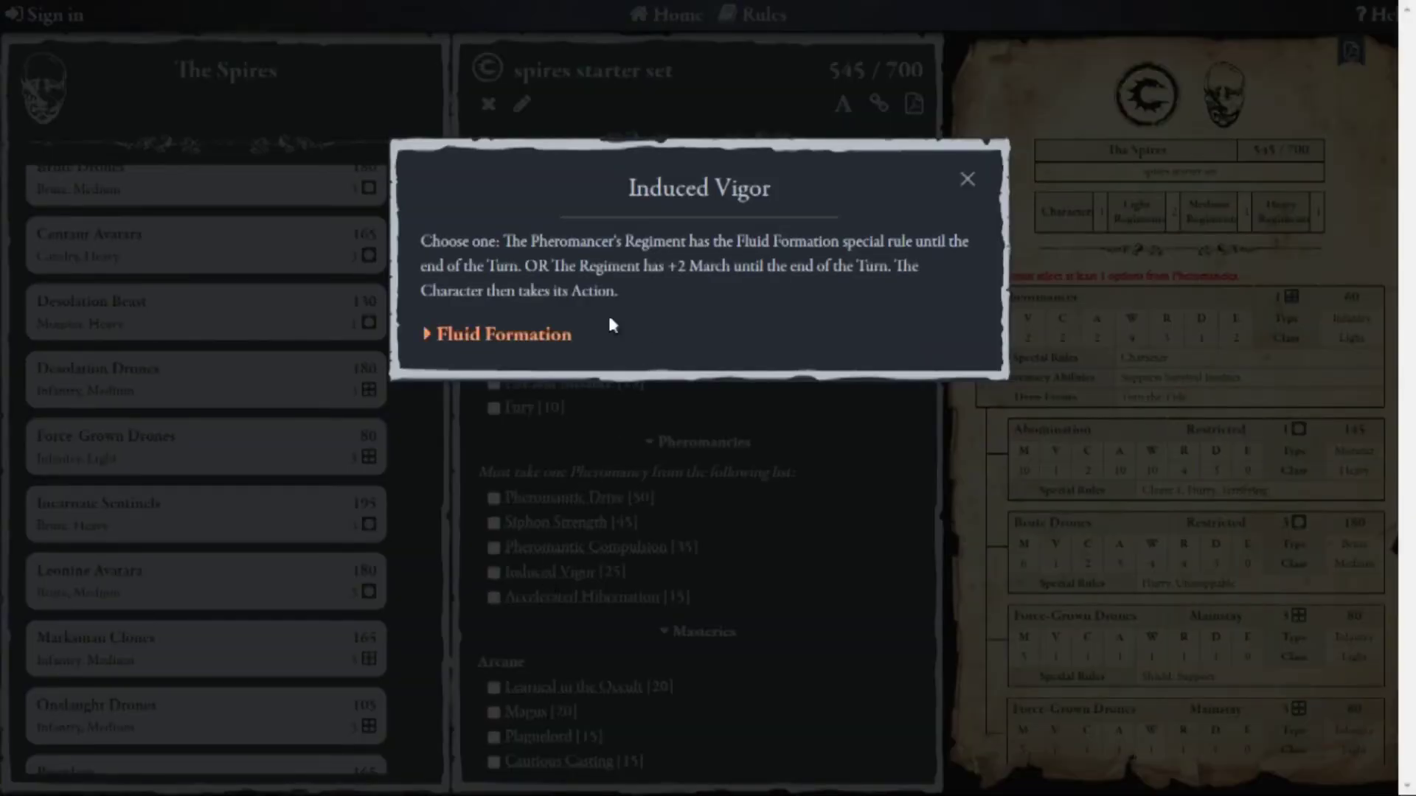
{"action": "left_click", "coordinate": [967, 183]}
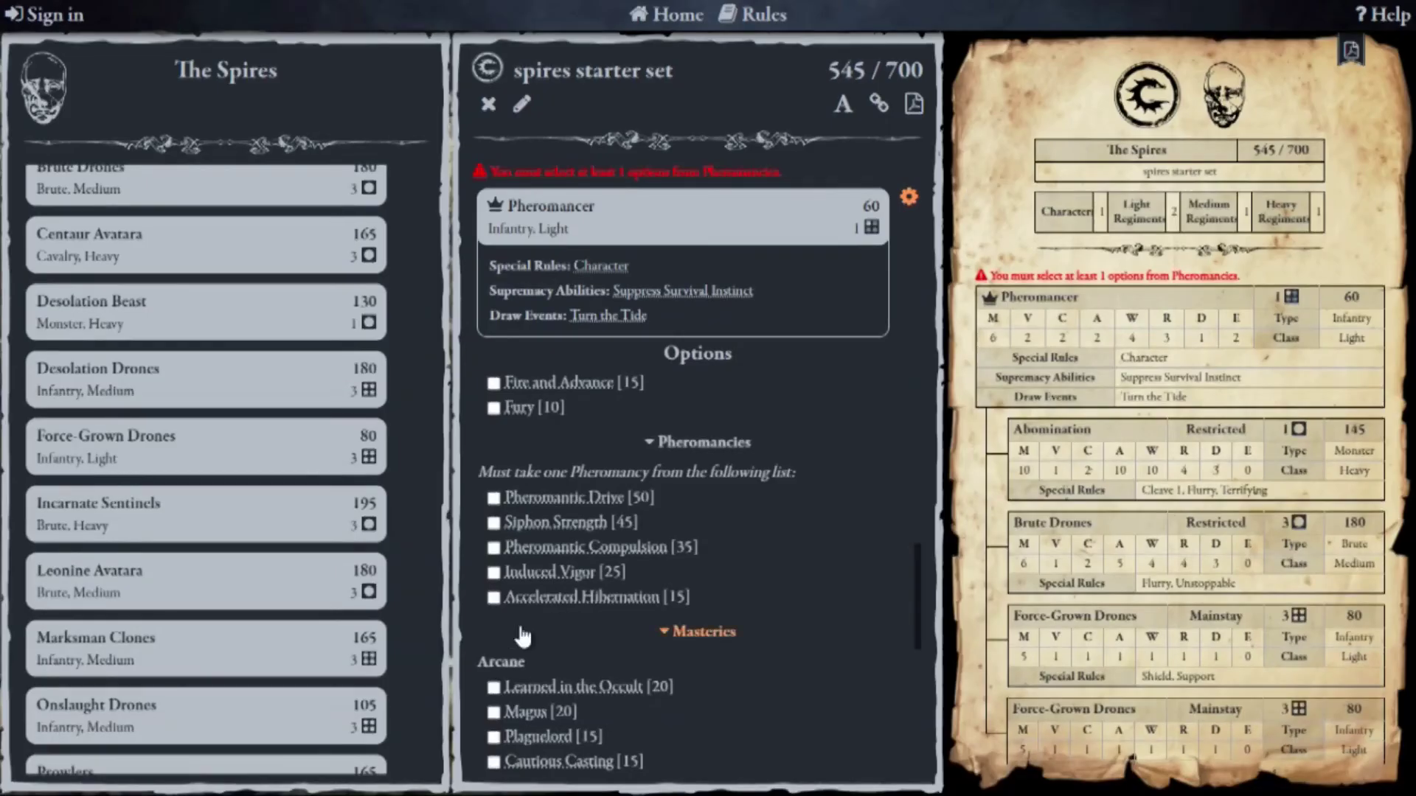
{"action": "left_click", "coordinate": [547, 597]}
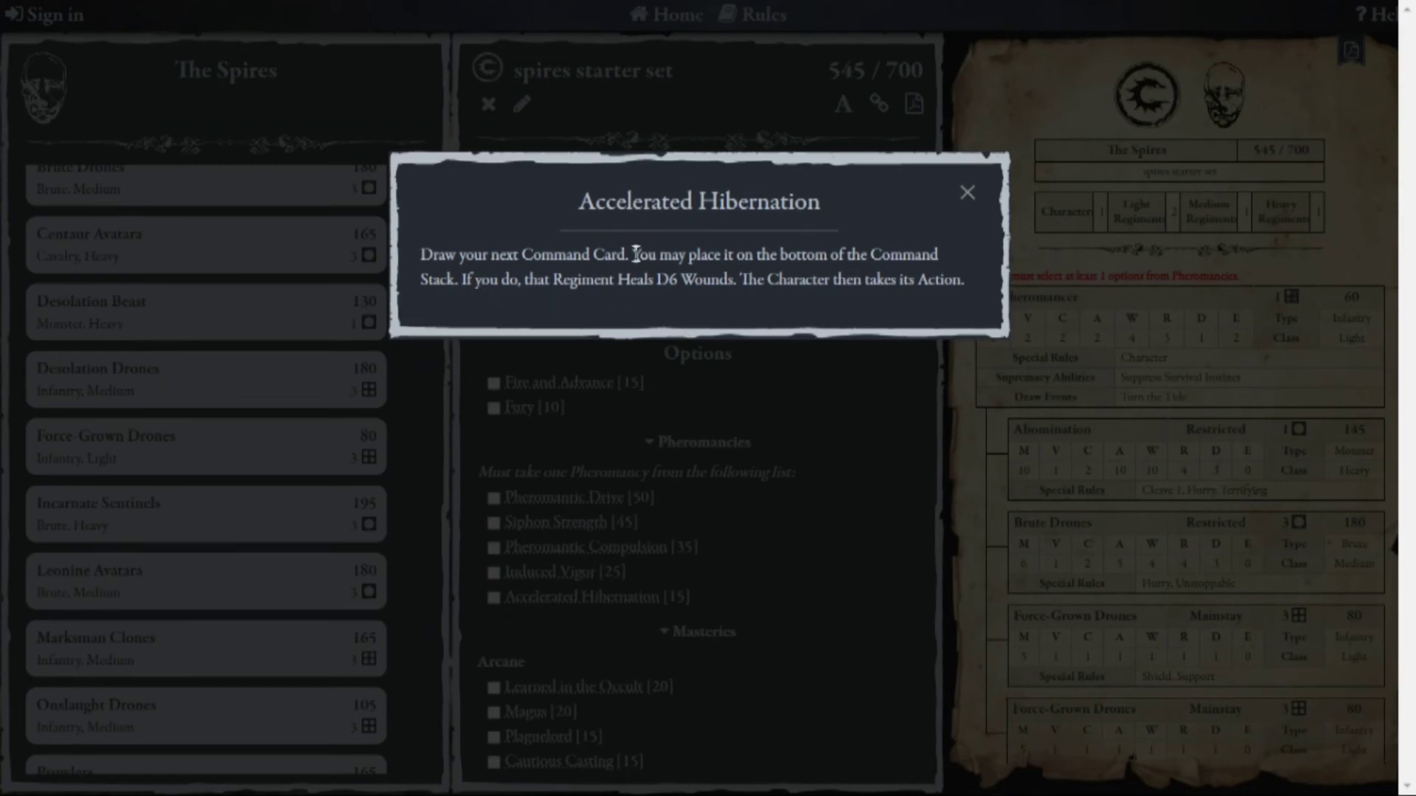
{"action": "left_click", "coordinate": [967, 200]}
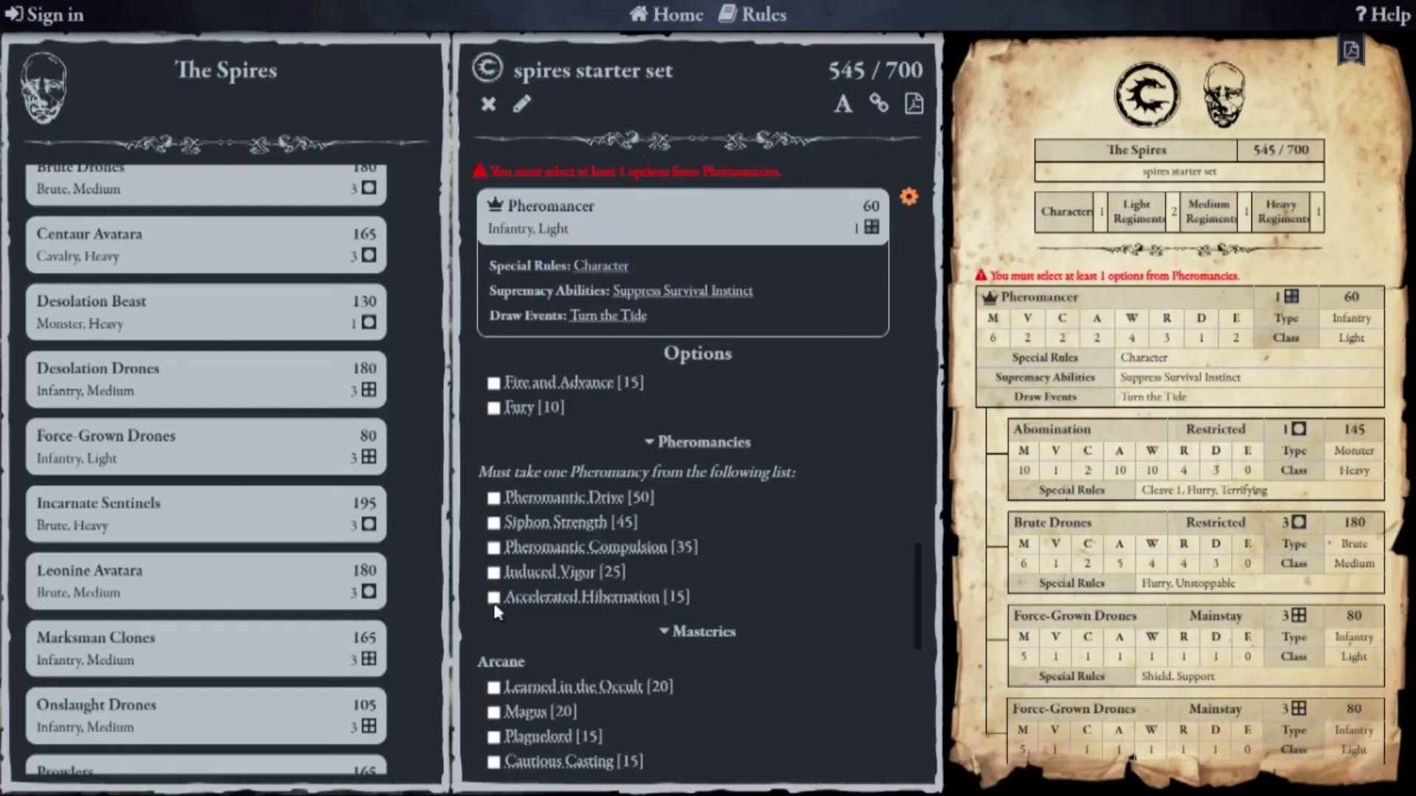
{"action": "left_click", "coordinate": [491, 599]}
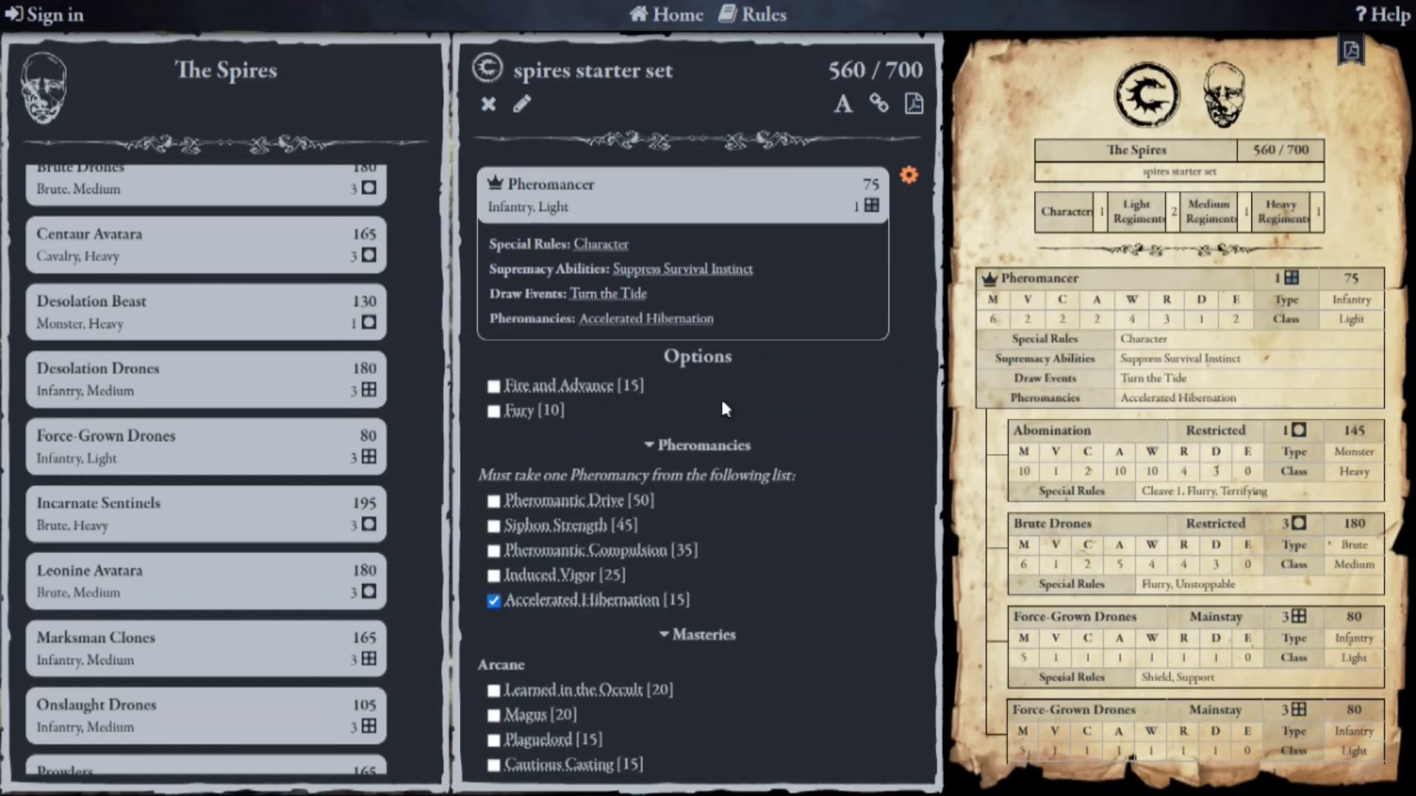
{"action": "left_click", "coordinate": [908, 175]}
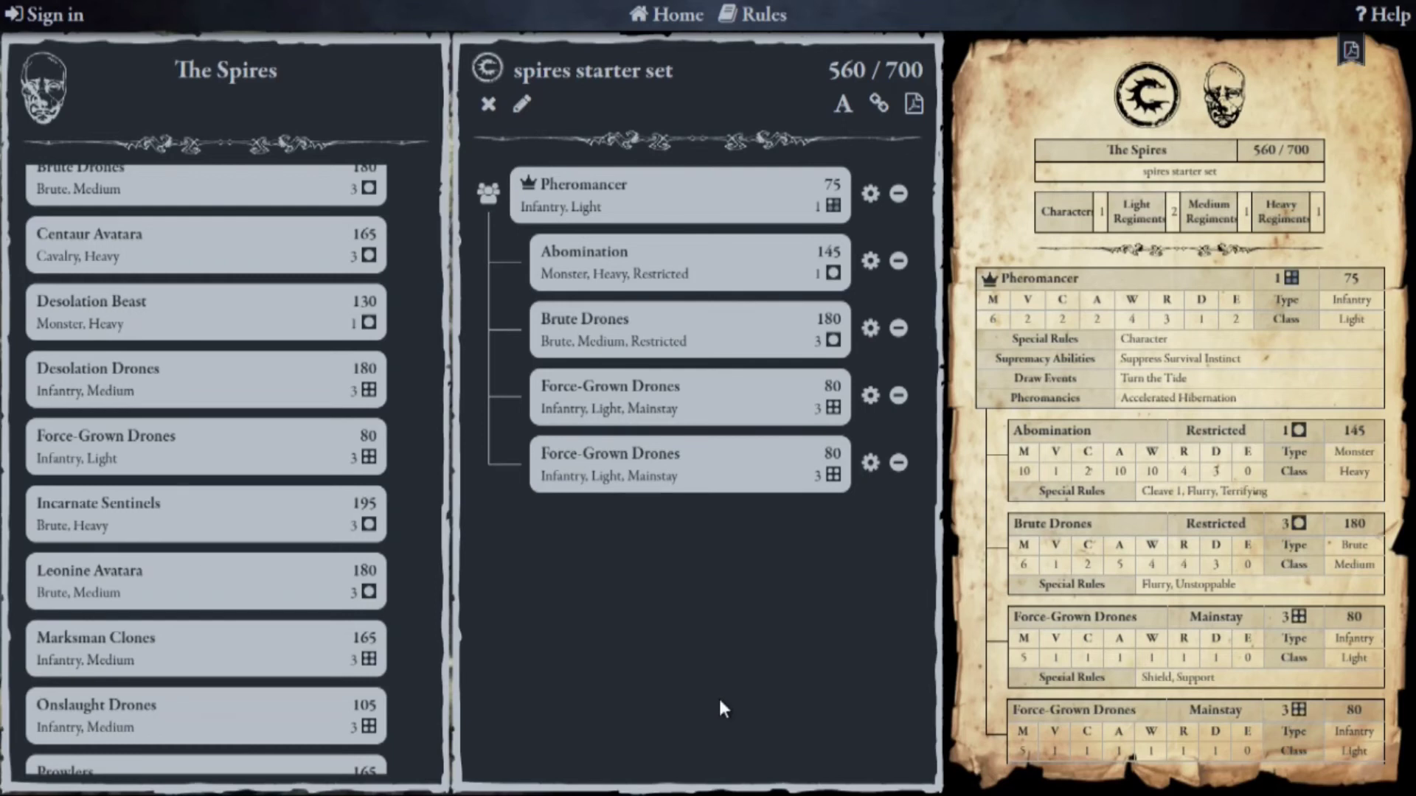
Add a Pheromonic Node command model to each Force-Grown Drones regiment, making each 105 points.
{"action": "left_click", "coordinate": [870, 397]}
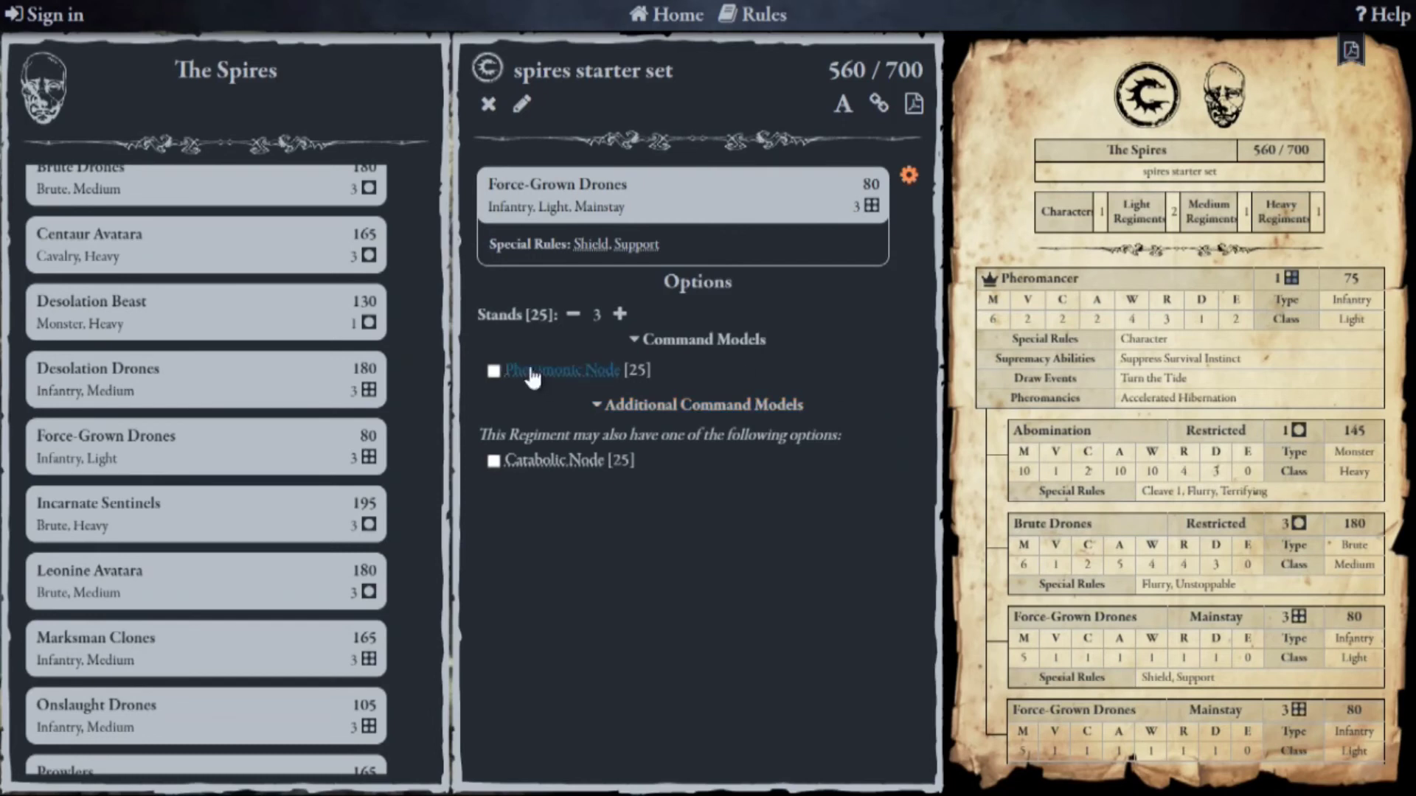
{"action": "left_click", "coordinate": [491, 371]}
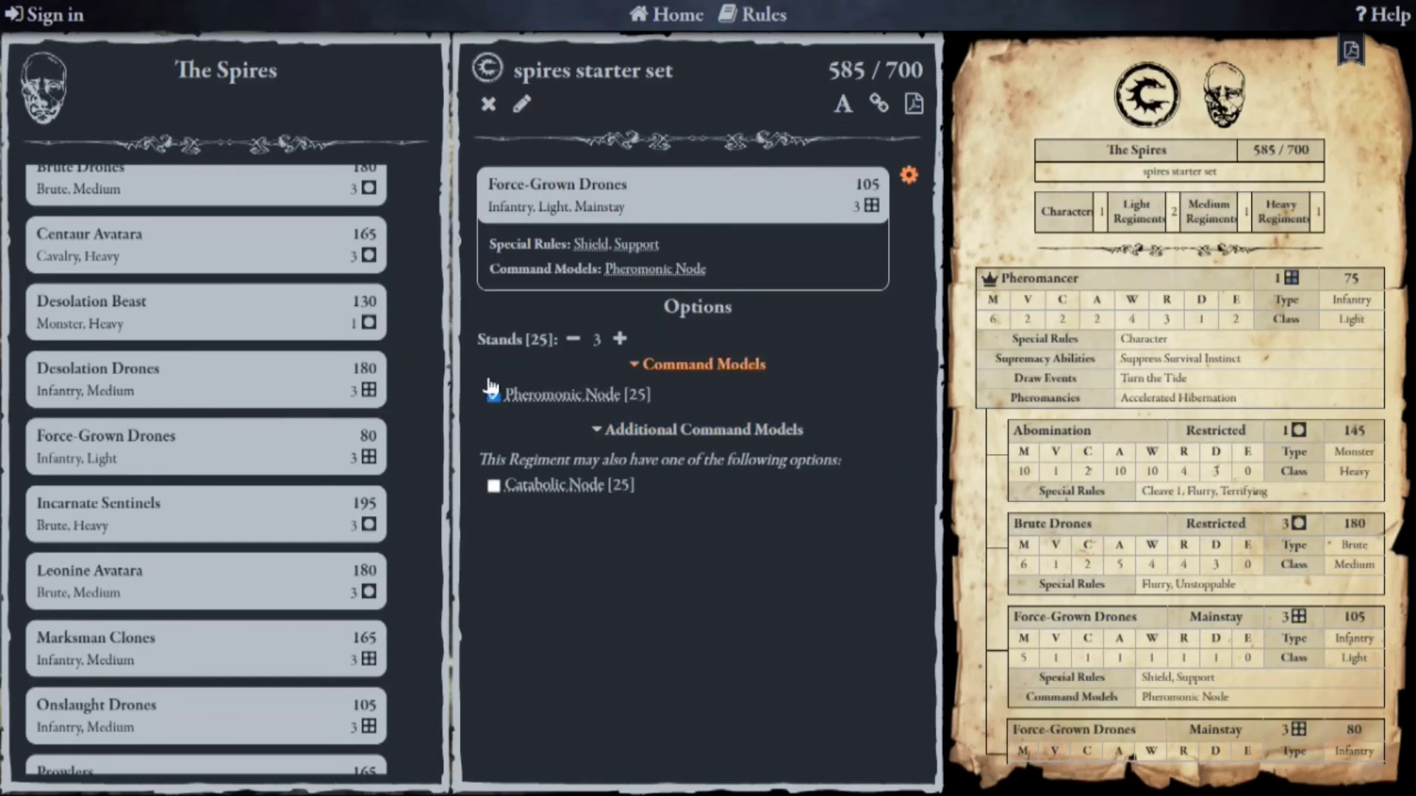
{"action": "left_click", "coordinate": [559, 395]}
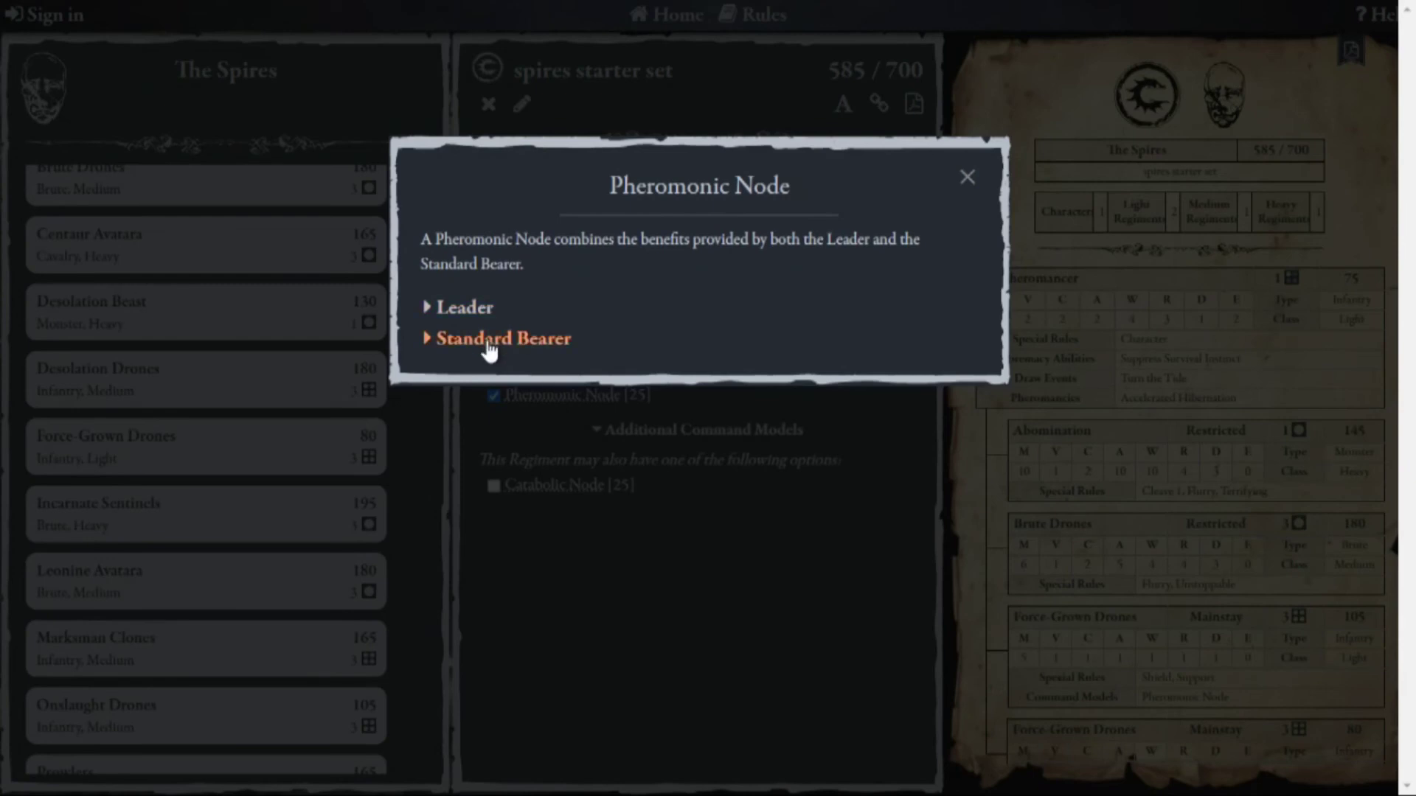
{"action": "left_click", "coordinate": [967, 177]}
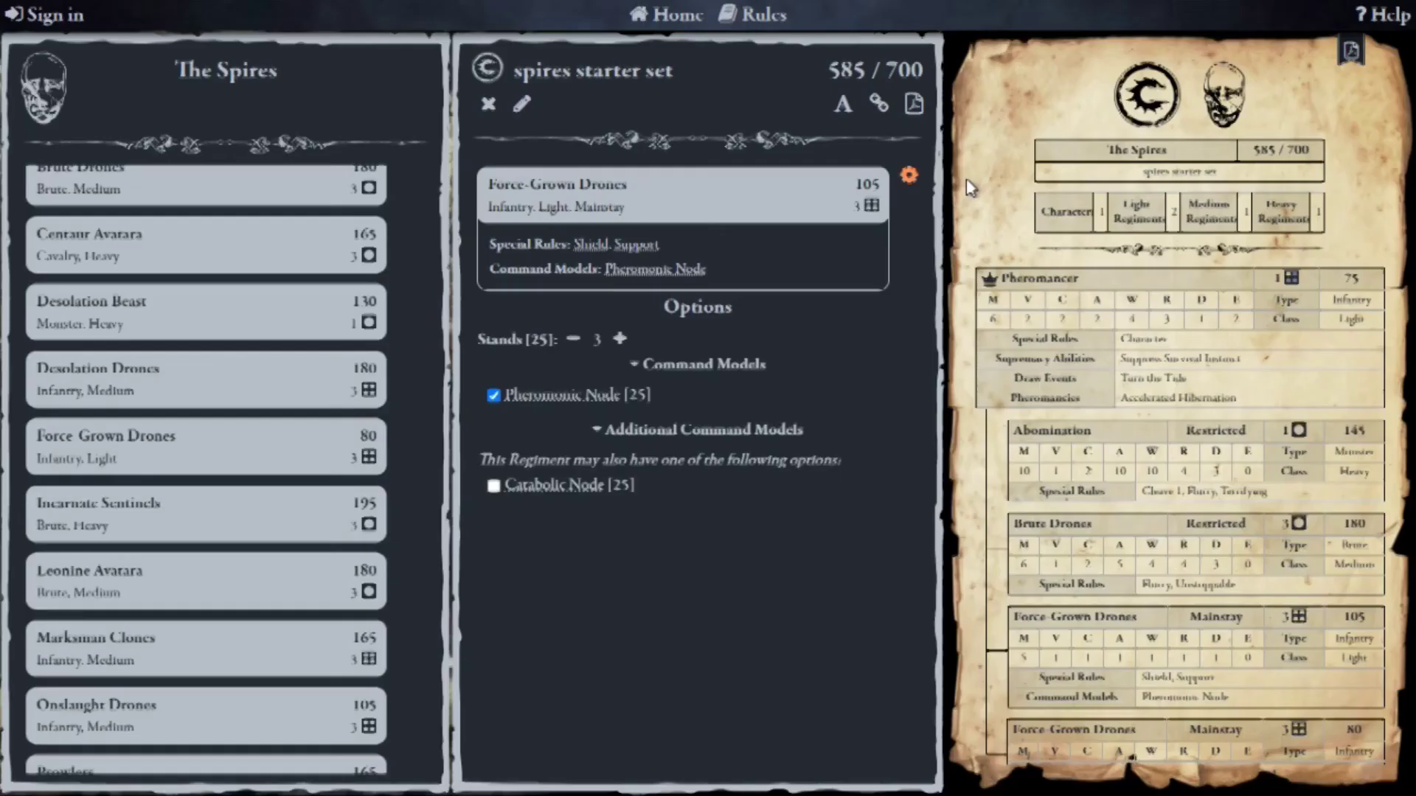
{"action": "left_click", "coordinate": [909, 177]}
{"action": "left_click", "coordinate": [871, 462]}
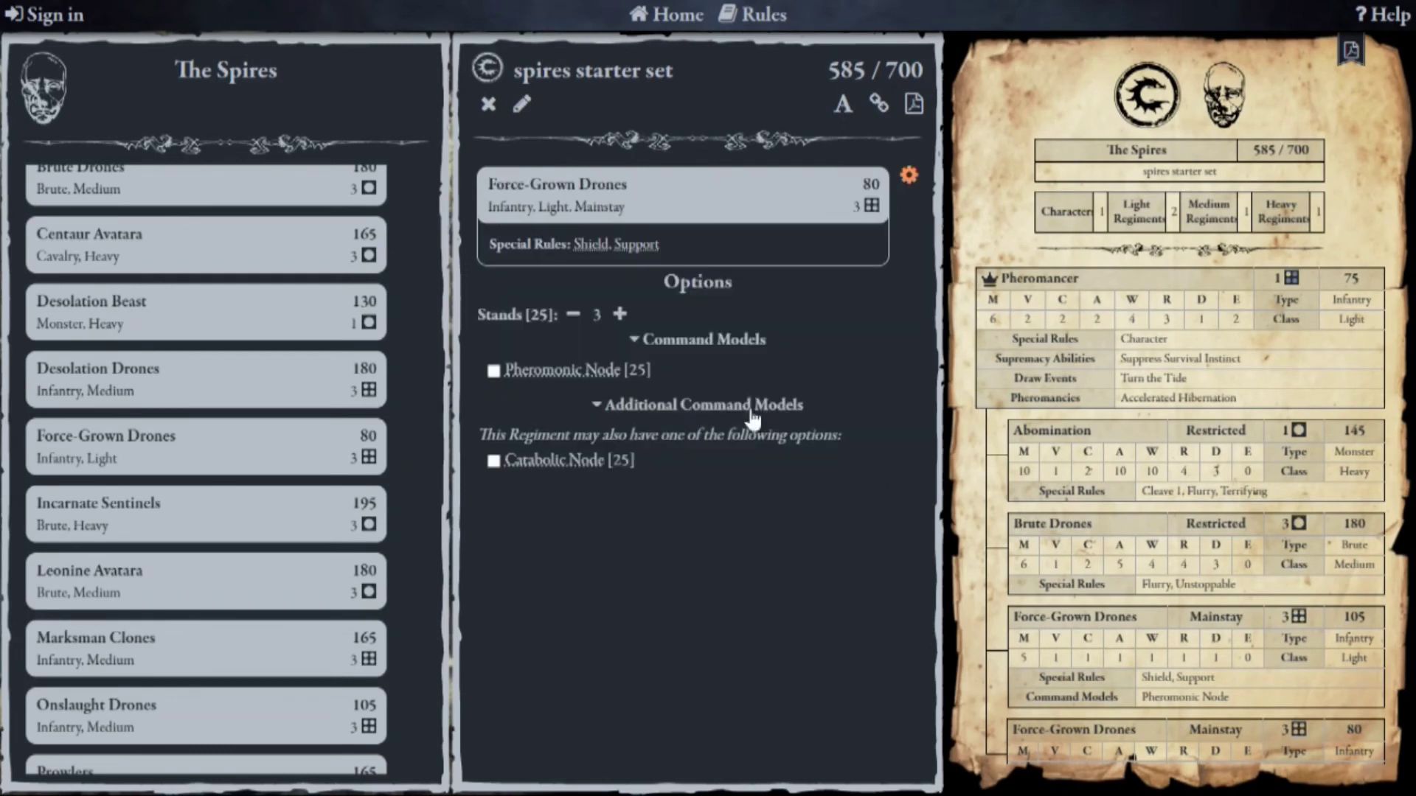
{"action": "left_click", "coordinate": [493, 374]}
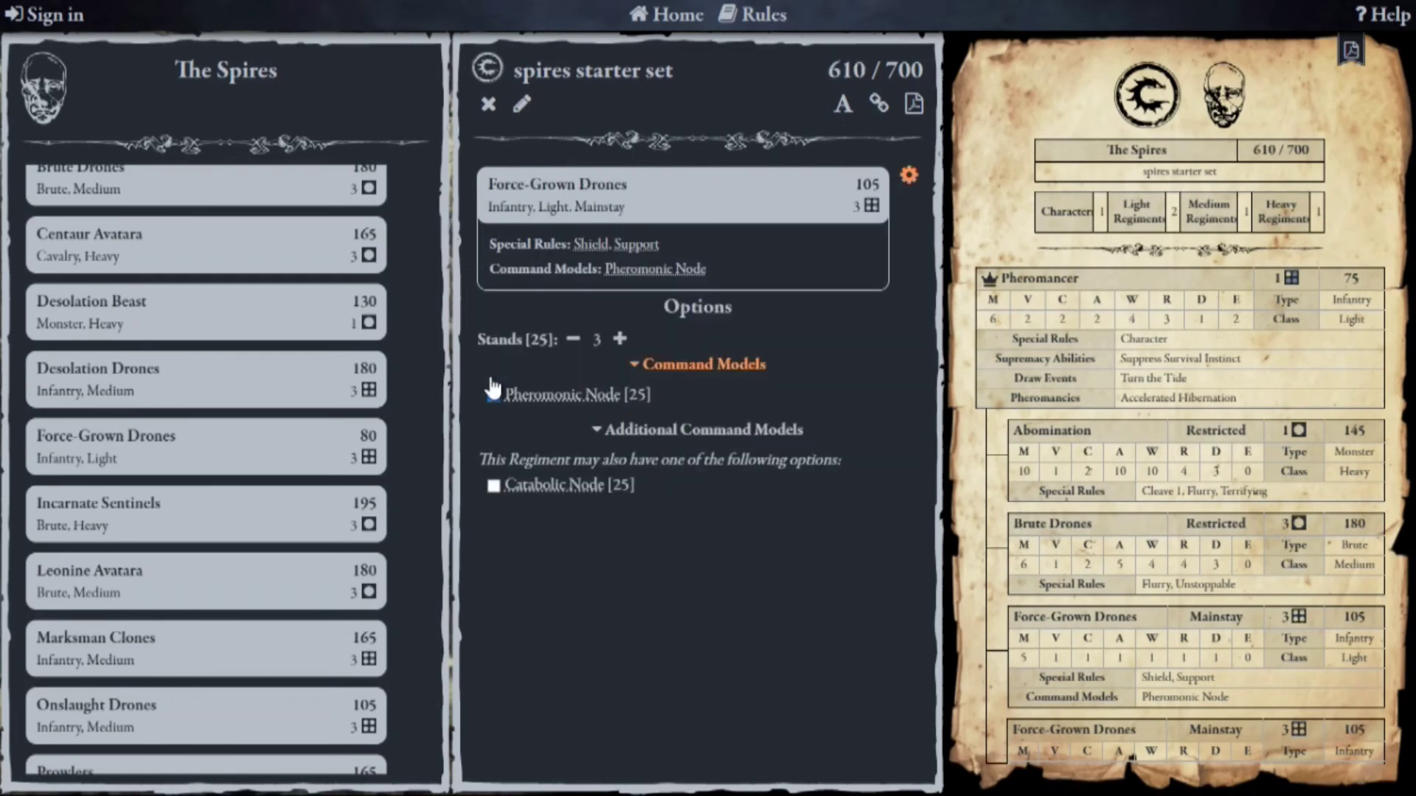
{"action": "left_click", "coordinate": [909, 175]}
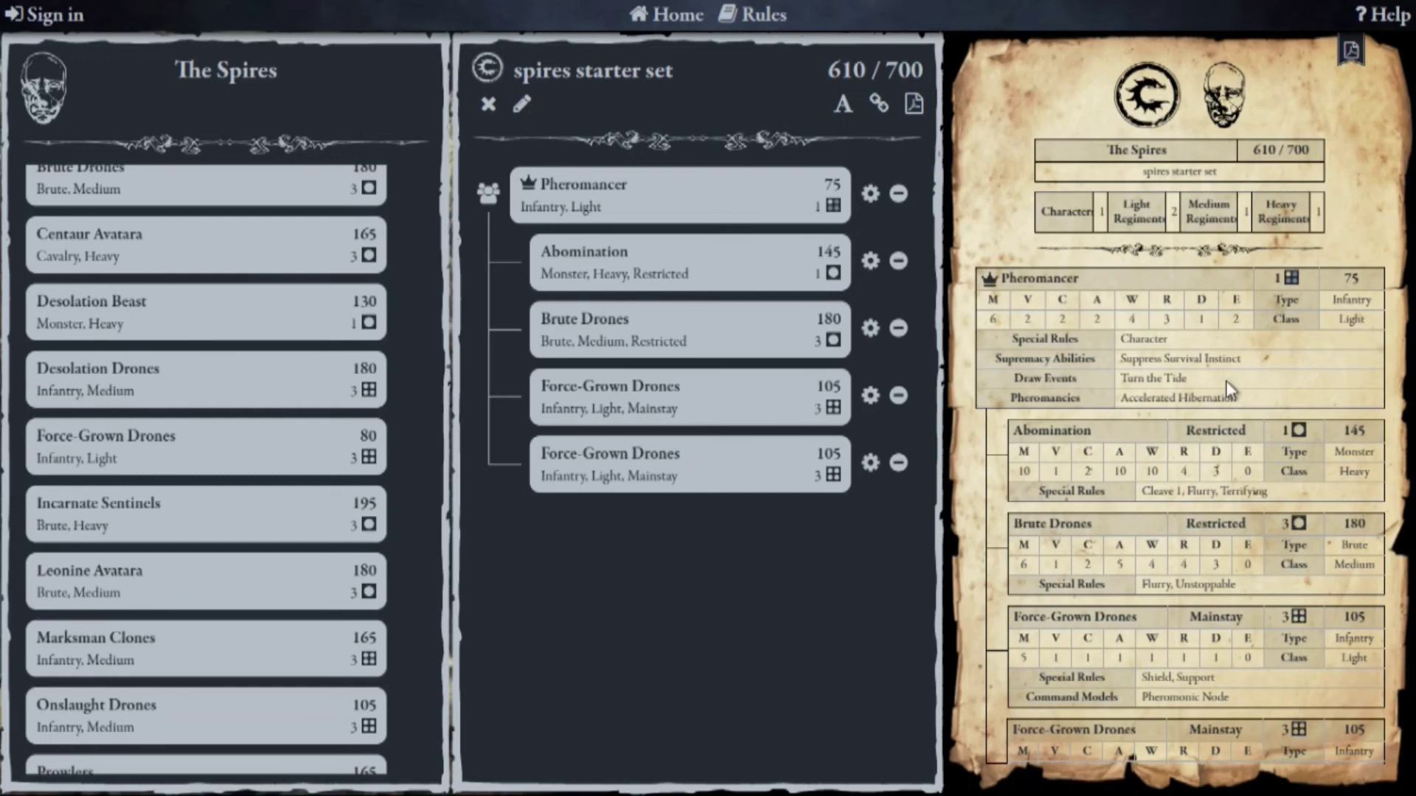
Export the Spires list with rules included, saving it to Downloads as spires starter set.pdf.
{"action": "left_click", "coordinate": [915, 104]}
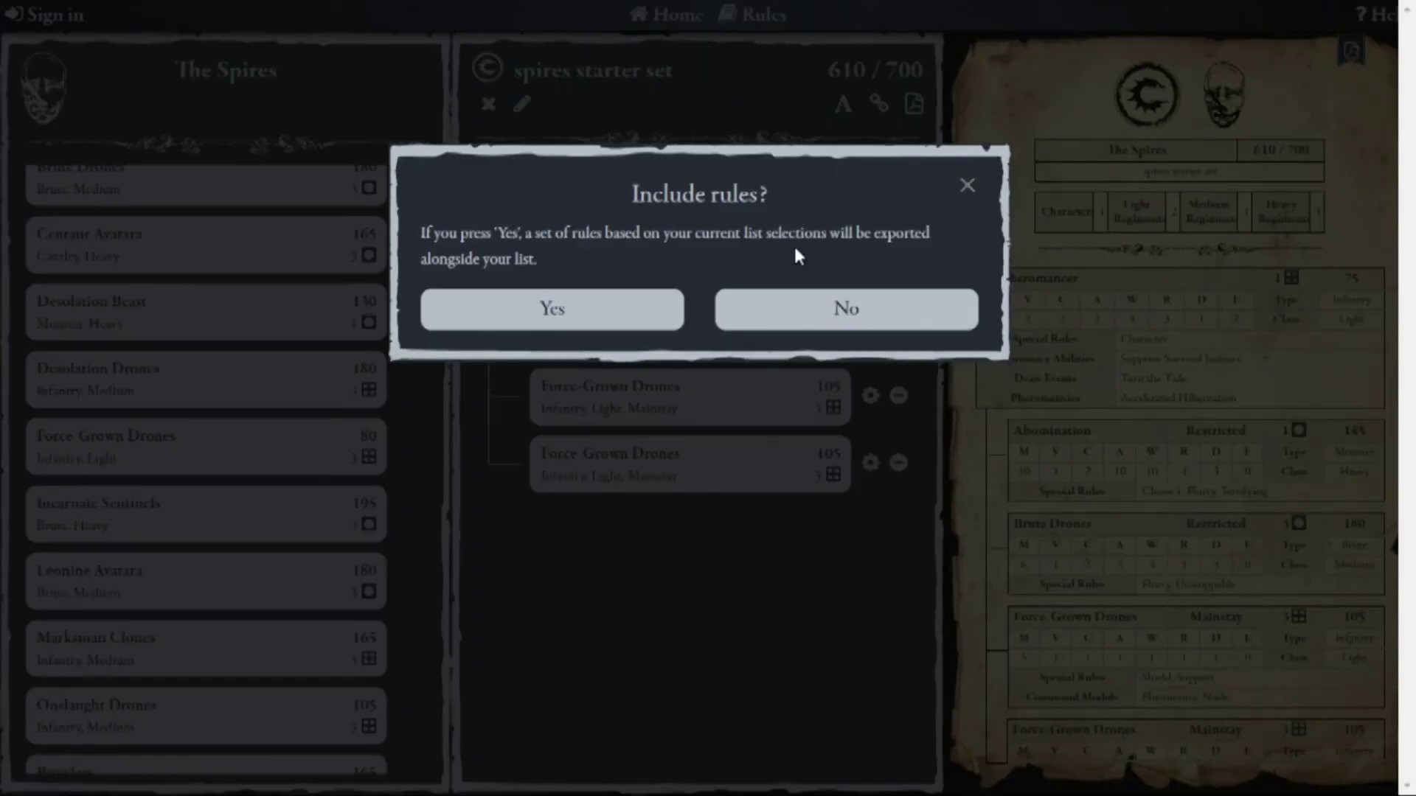
{"action": "left_click", "coordinate": [619, 323]}
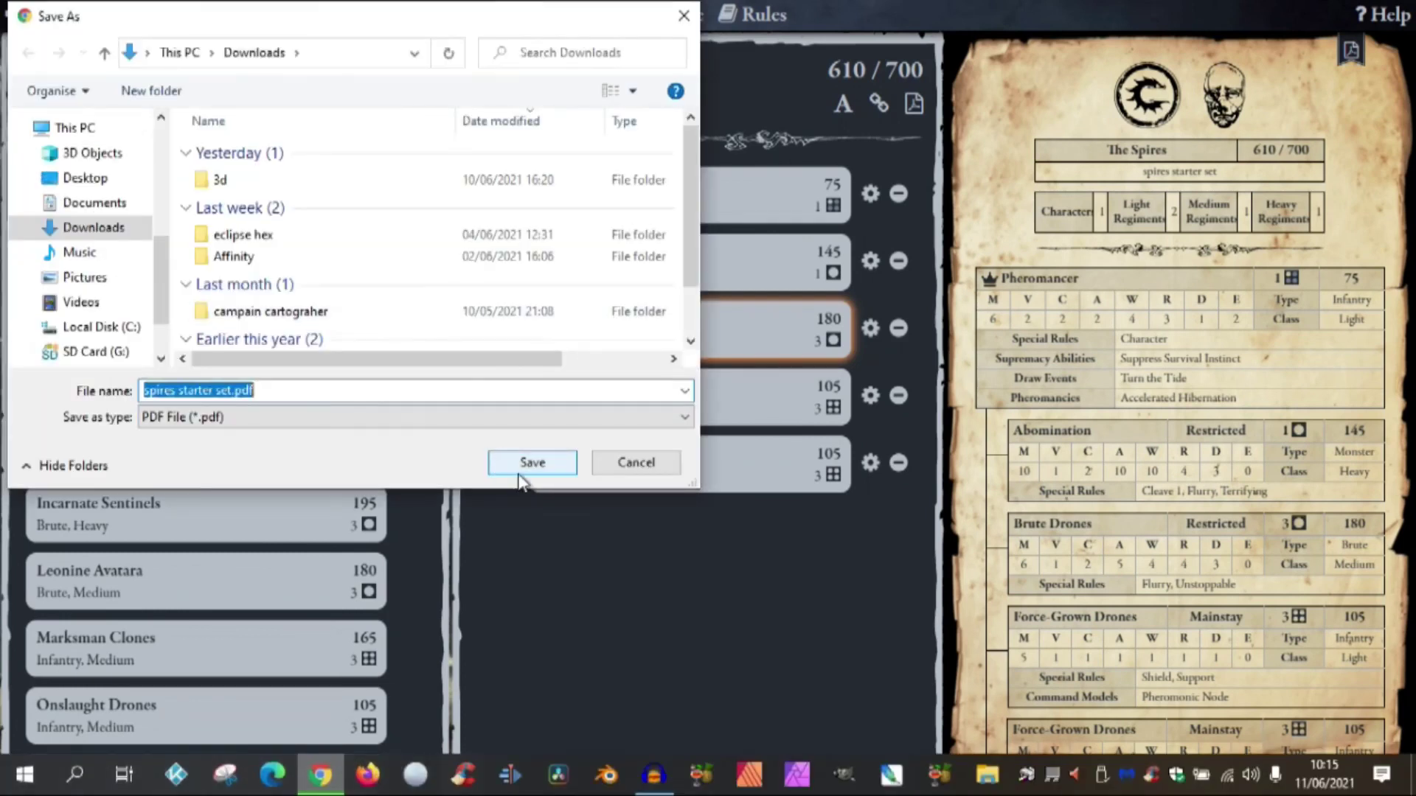
{"action": "left_click", "coordinate": [531, 463]}
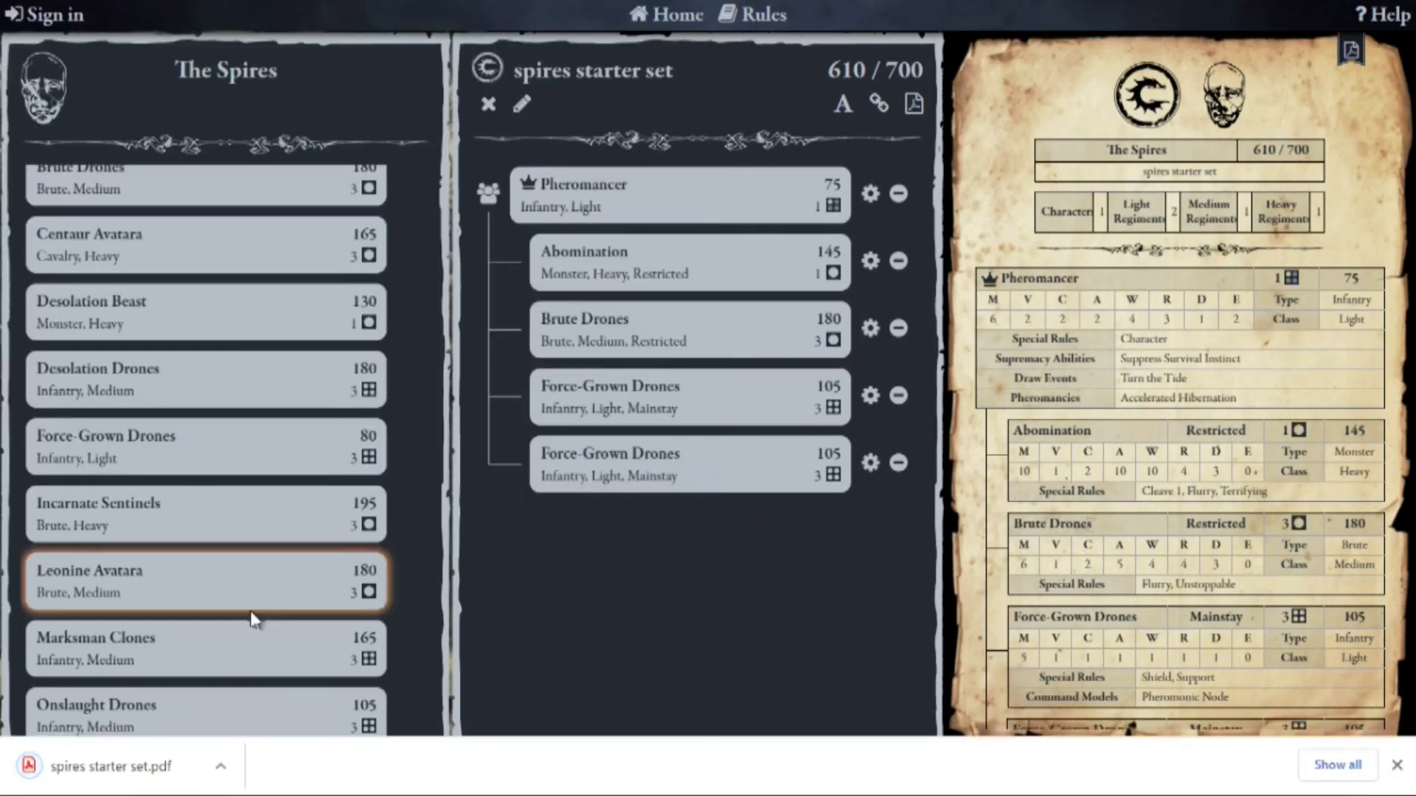
Open spires starter set.pdf in Chrome, scroll down to the Rules page, then back toward page 1.
{"action": "left_click", "coordinate": [108, 776]}
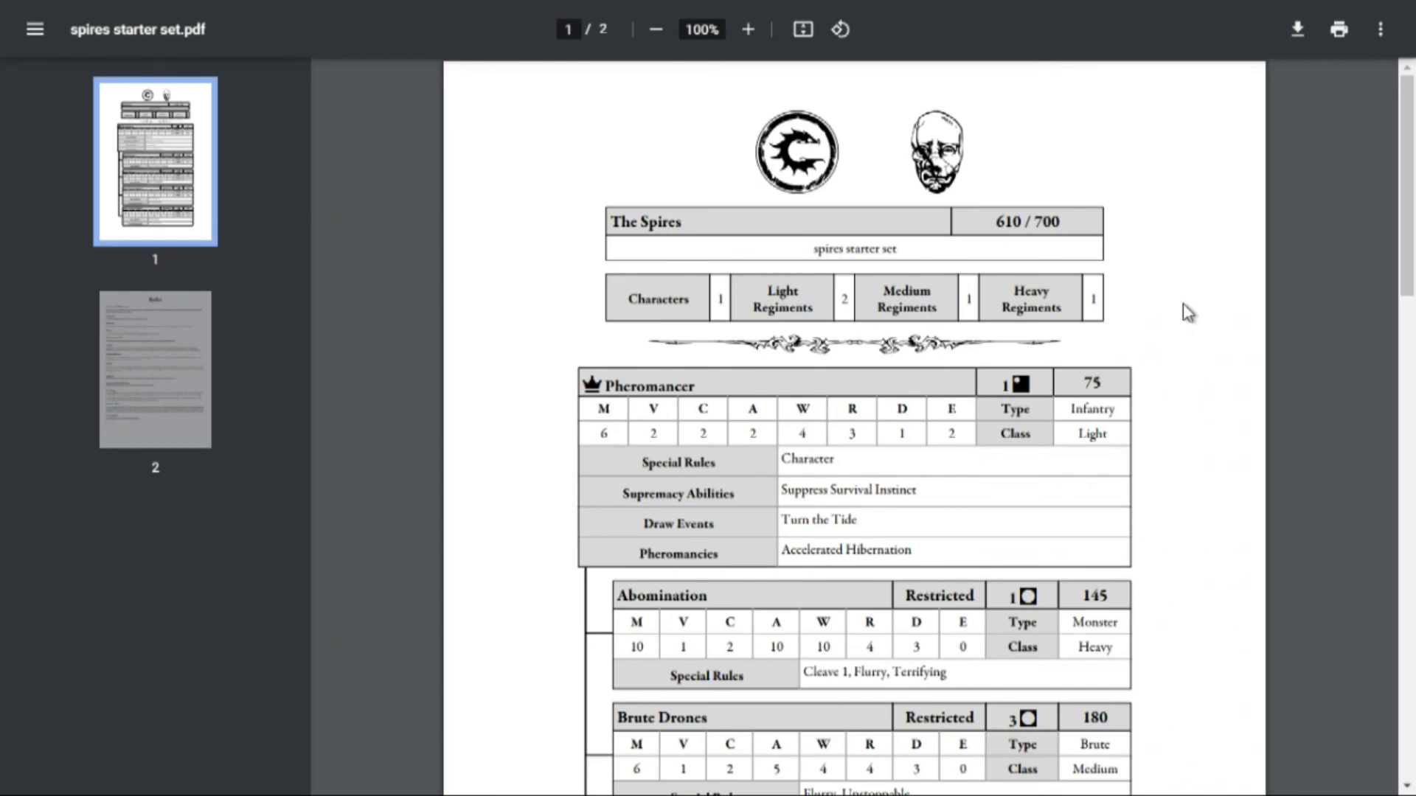
{"action": "scroll", "coordinate": [1183, 304], "scroll_direction": "down", "scroll_amount": 12}
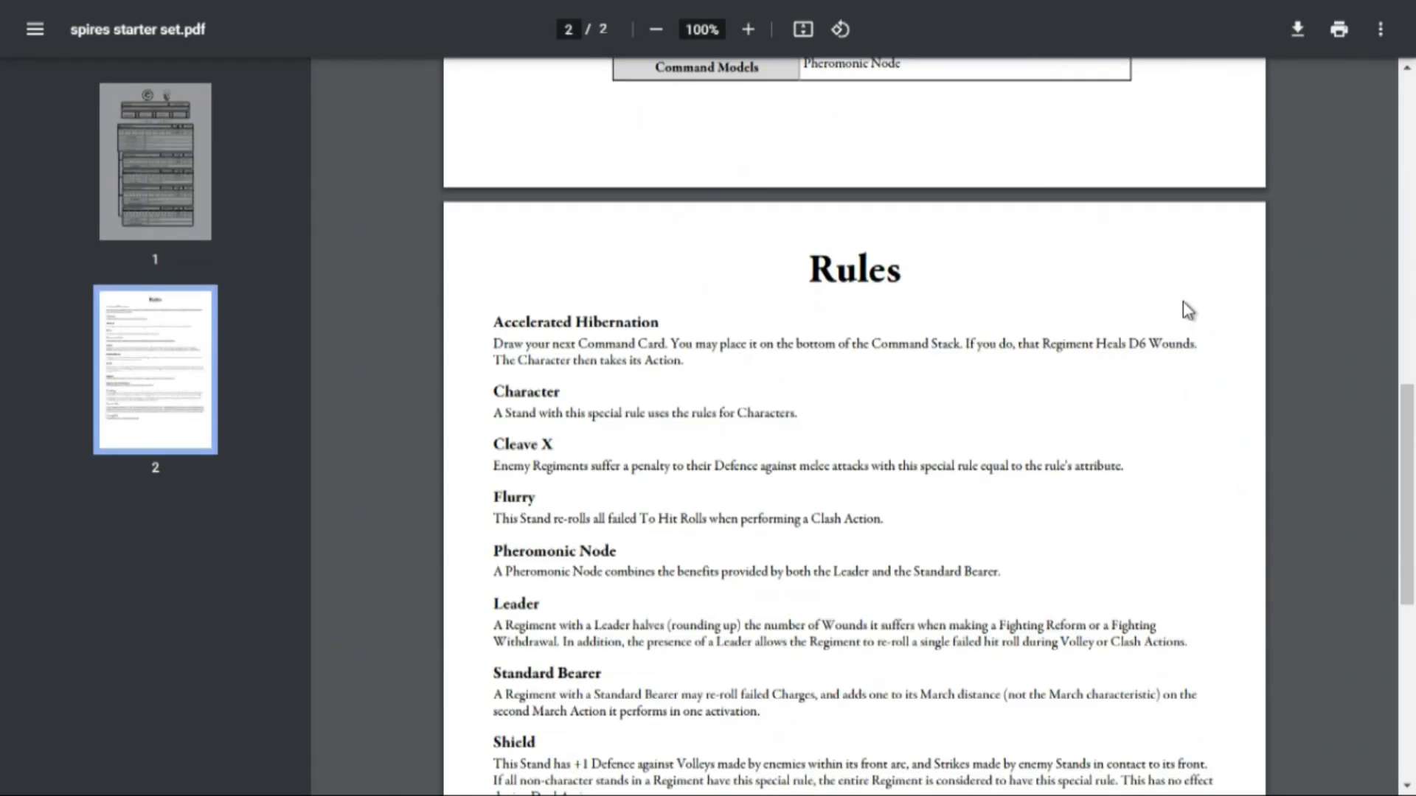
{"action": "scroll", "coordinate": [1183, 305], "scroll_direction": "down", "scroll_amount": 1}
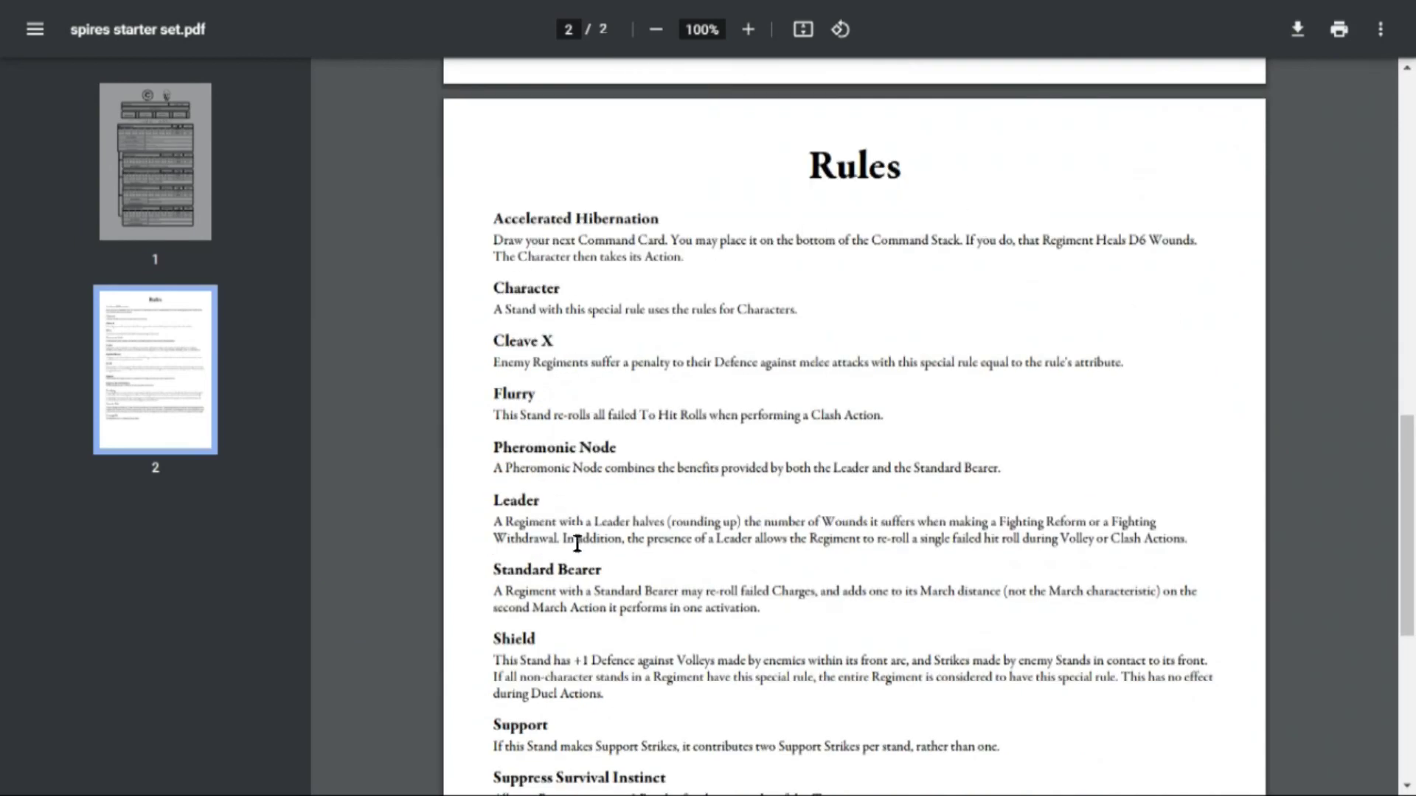
{"action": "scroll", "coordinate": [666, 566], "scroll_direction": "down", "scroll_amount": 1}
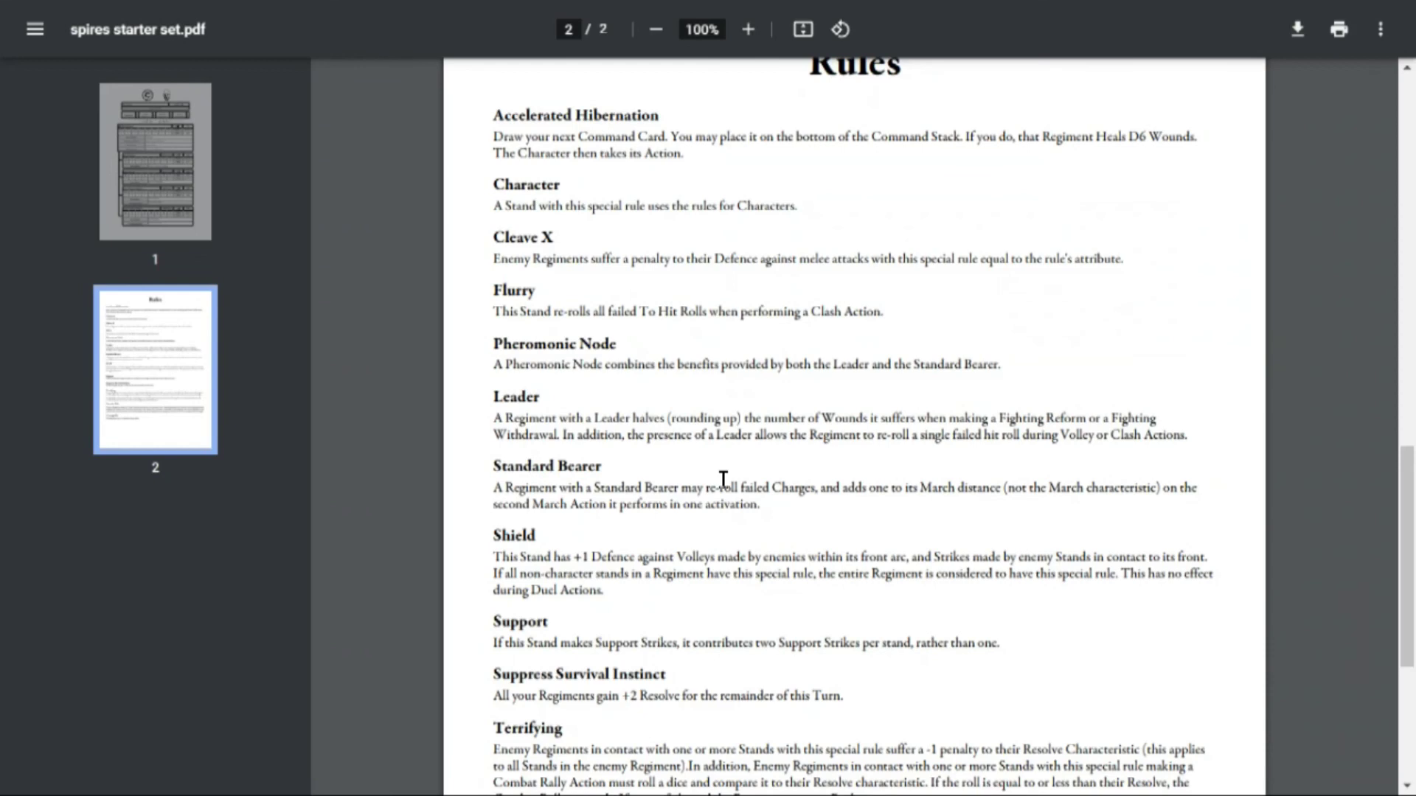
{"action": "scroll", "coordinate": [724, 479], "scroll_direction": "up", "scroll_amount": 10}
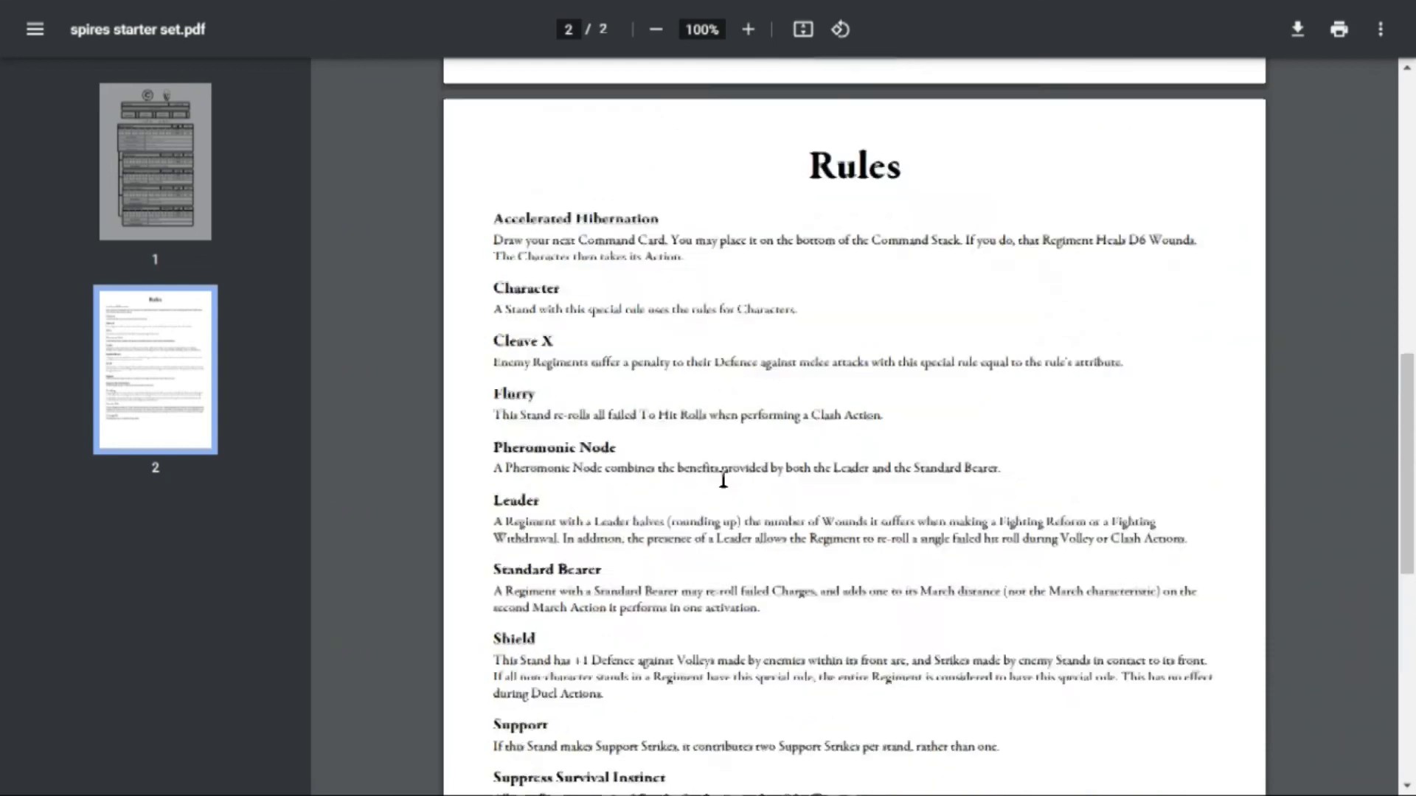